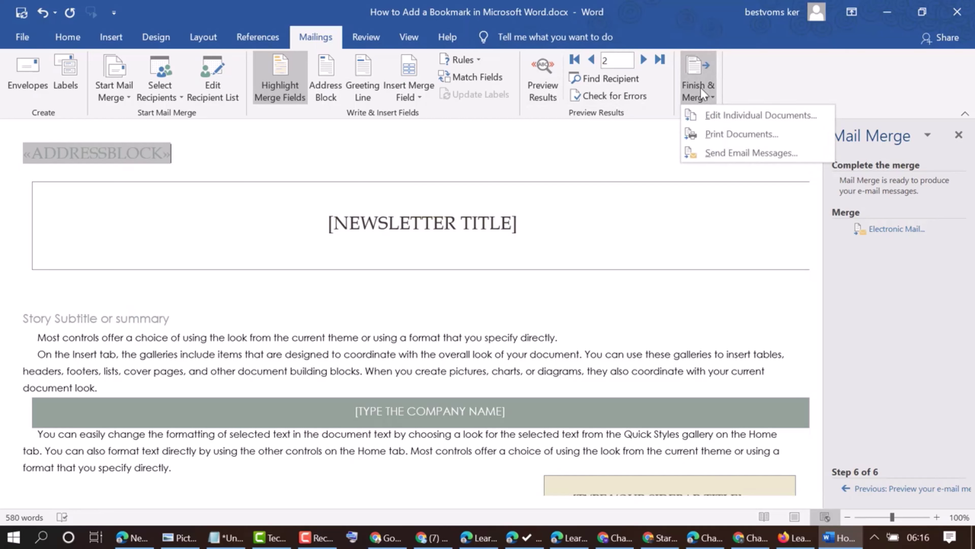
Cancel printing the merged documents, then switch briefly to Home and settle on the Review tab.
left_click(715, 139)
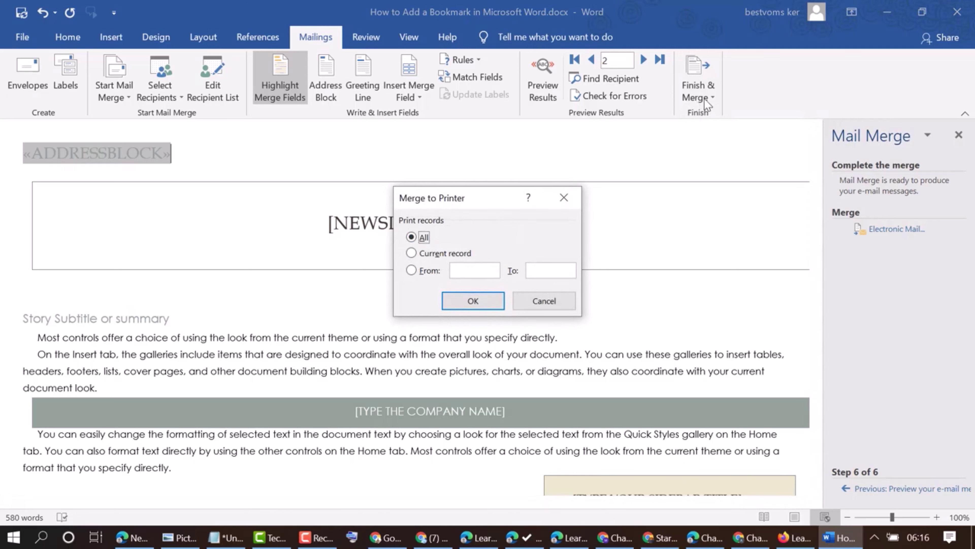
left_click(547, 301)
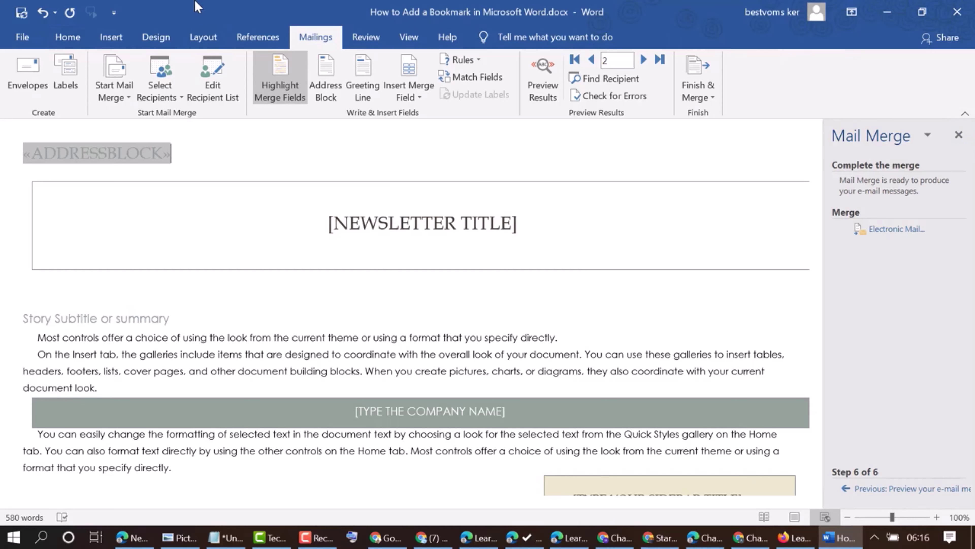
left_click(366, 37)
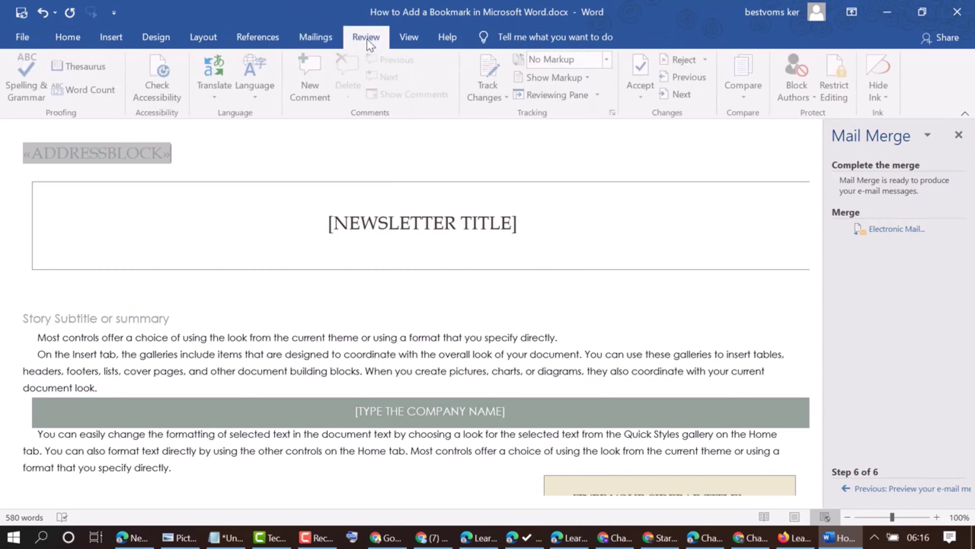
left_click(69, 37)
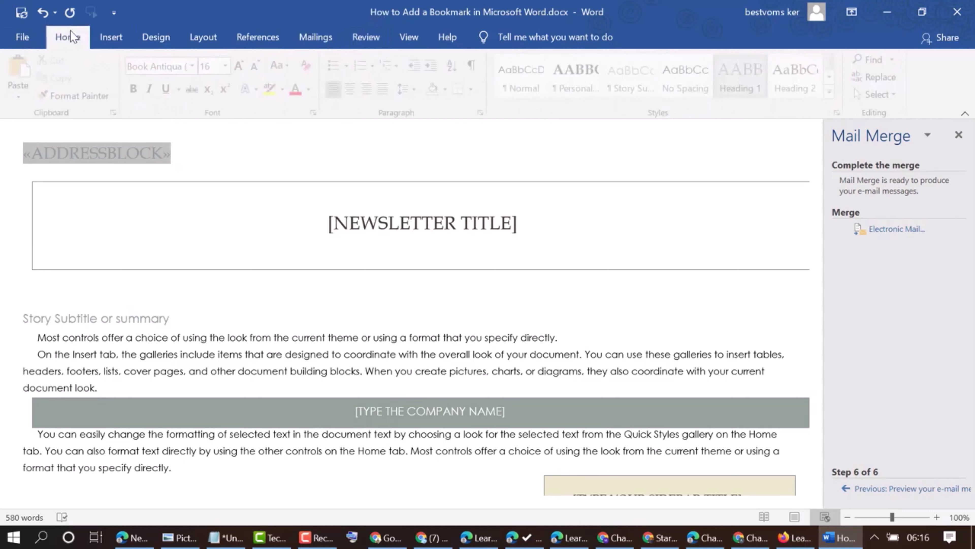
left_click(366, 42)
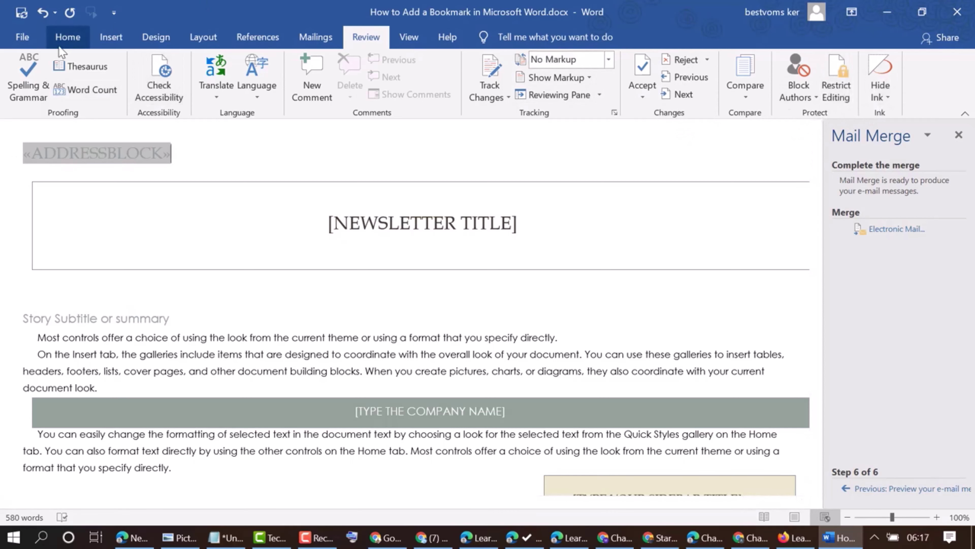
Visit the File start page, return to the newsletter, then reopen File and browse the recent documents.
left_click(62, 38)
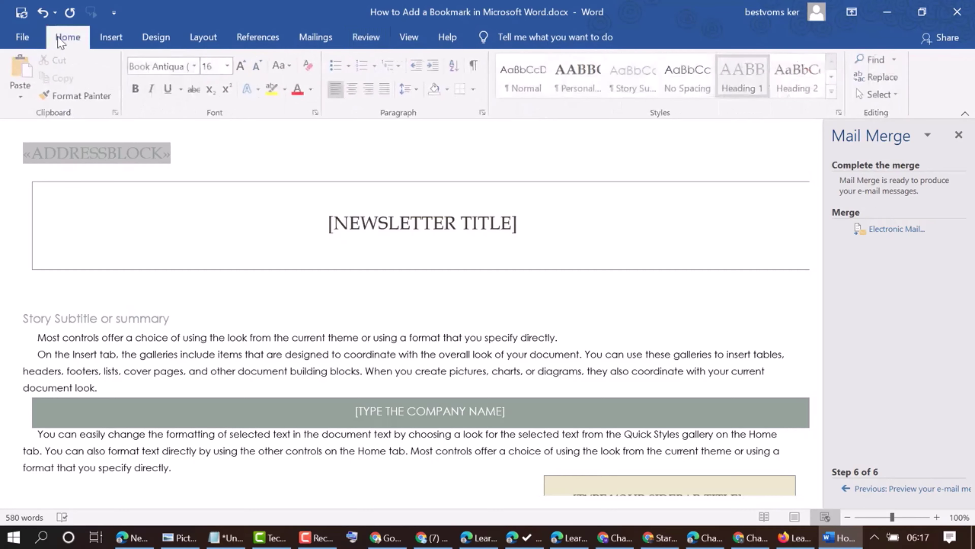
left_click(22, 39)
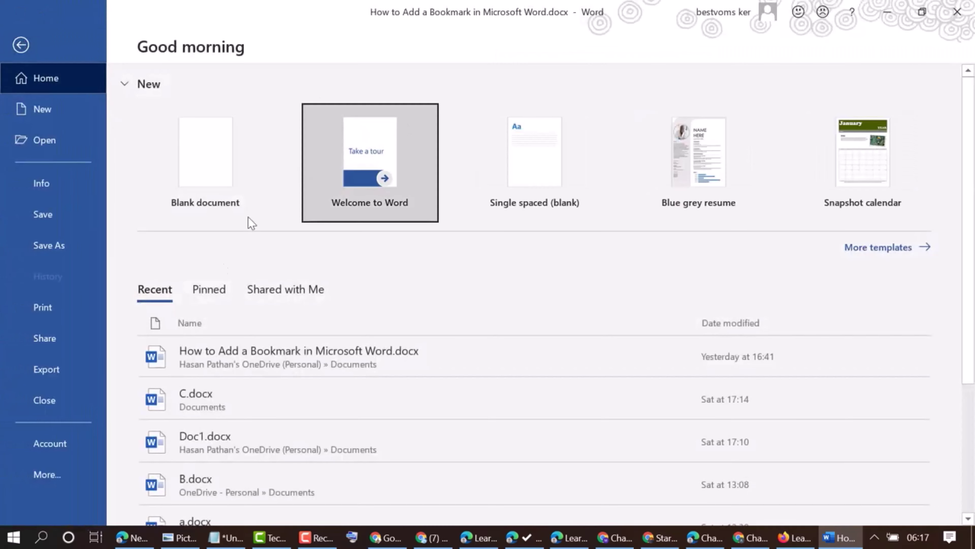
left_click(271, 372)
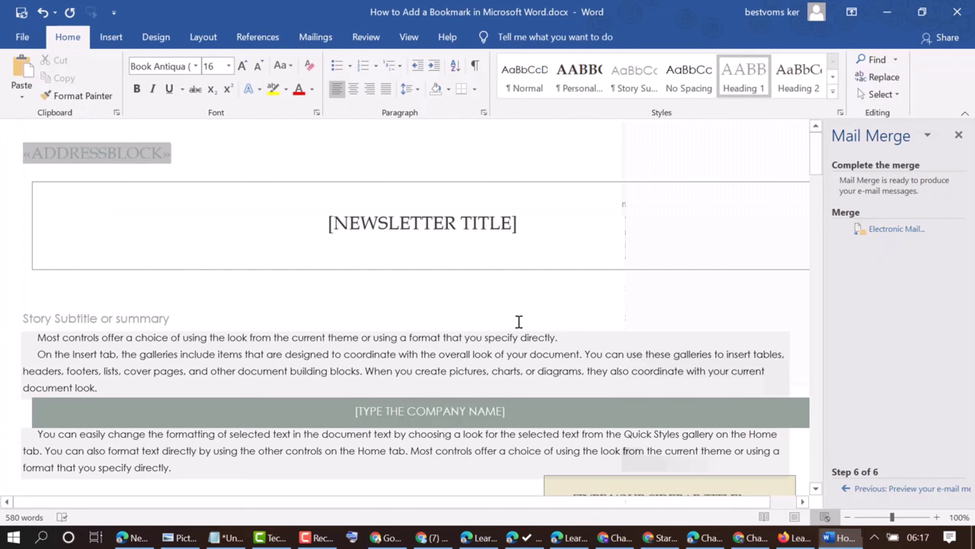
scroll(520, 307, "down", 5)
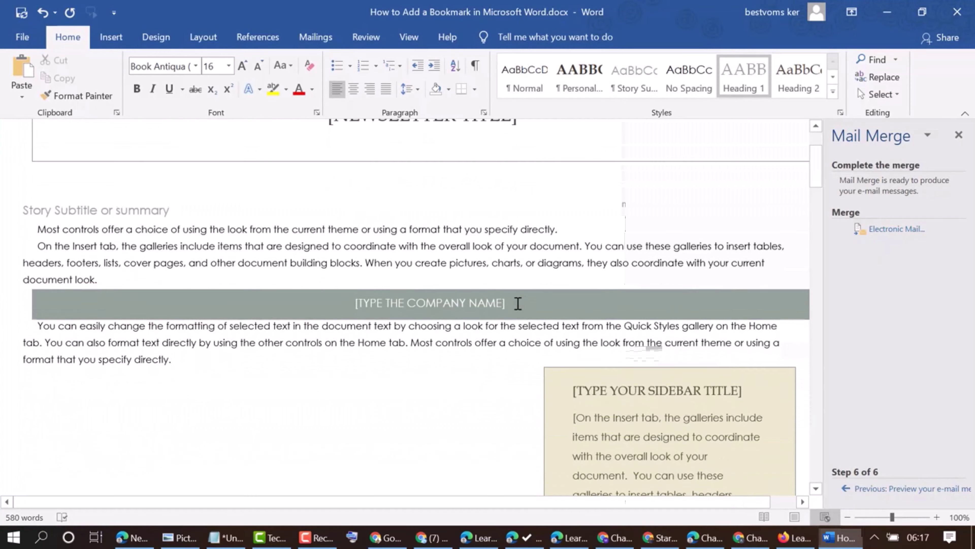
scroll(519, 295, "down", 12)
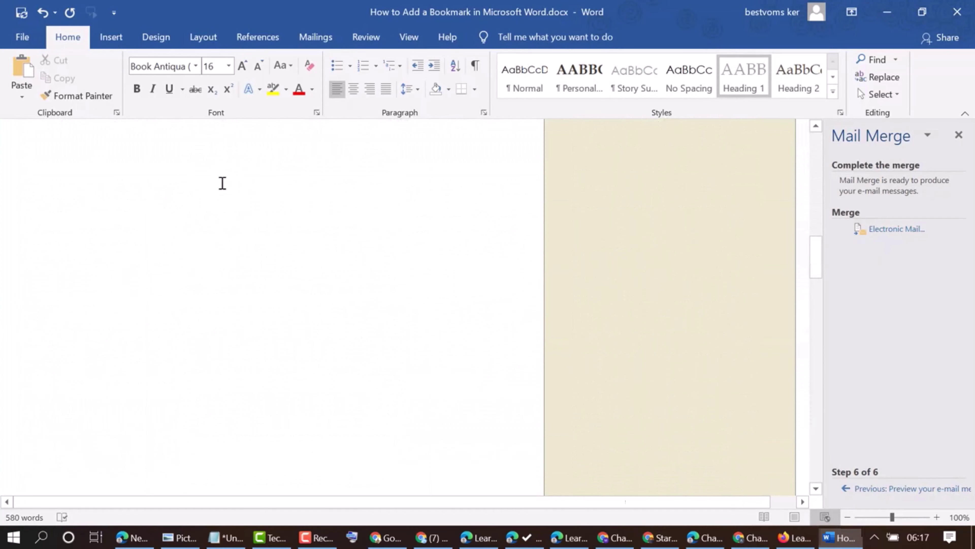
left_click(24, 37)
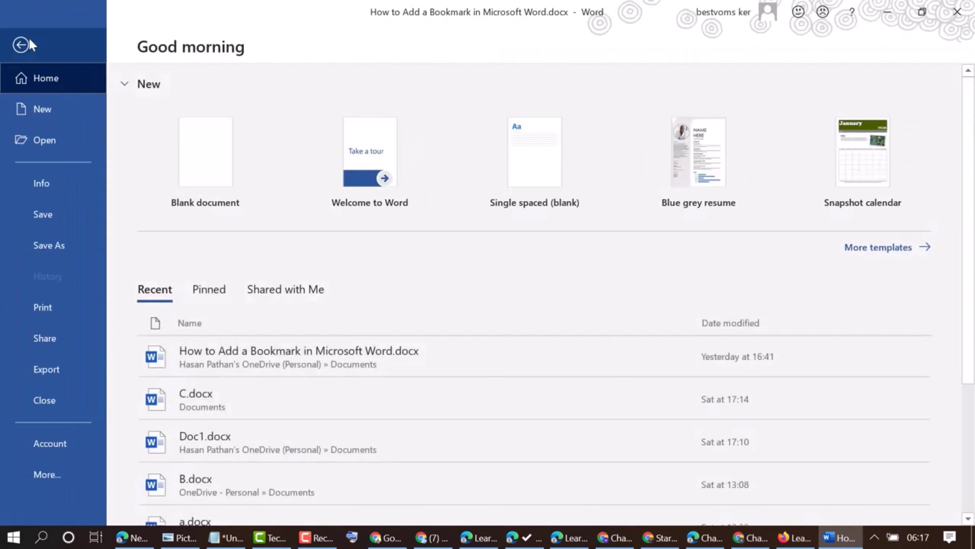
scroll(513, 430, "down", 3)
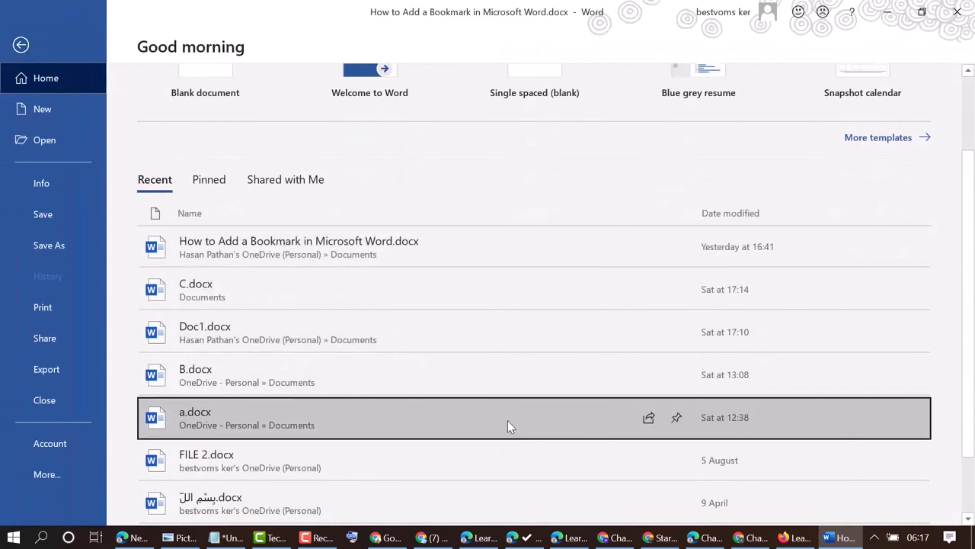
scroll(507, 420, "down", 2)
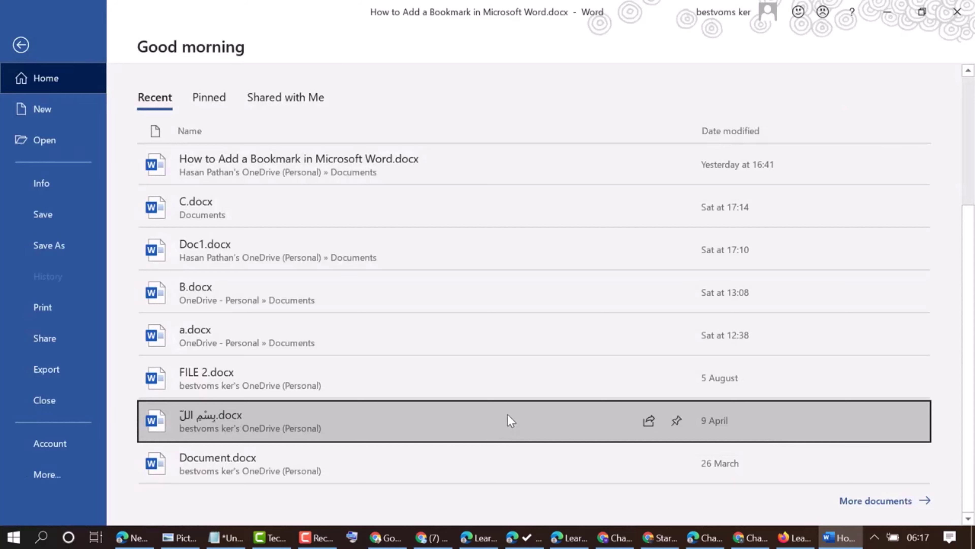
scroll(508, 413, "up", 5)
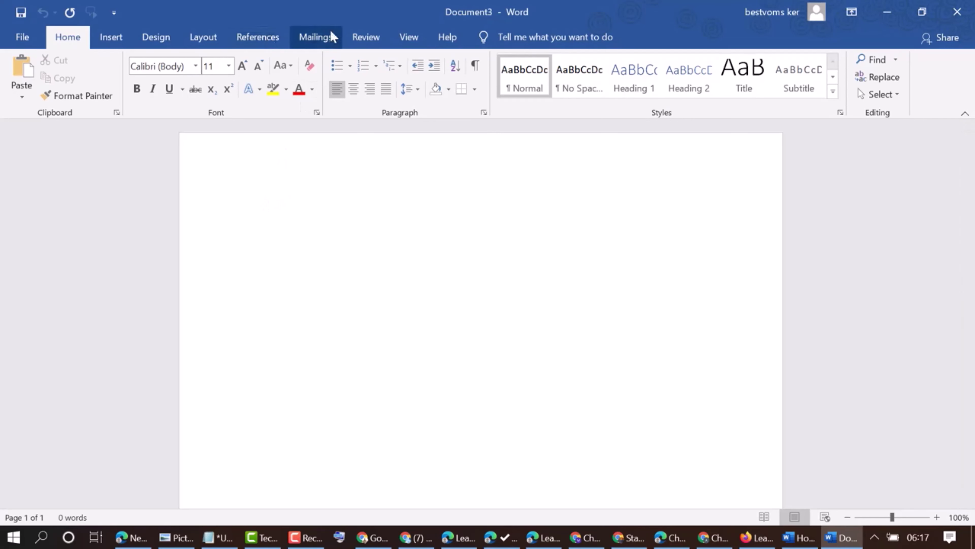
With the Review tab showing, type 'Hallo' and 'haaw are you' on two lines.
left_click(356, 38)
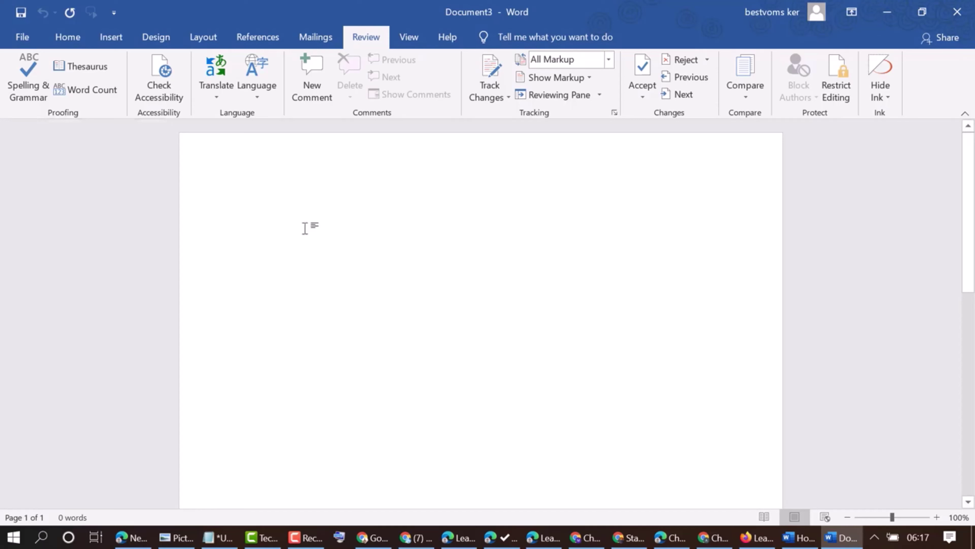
type("h")
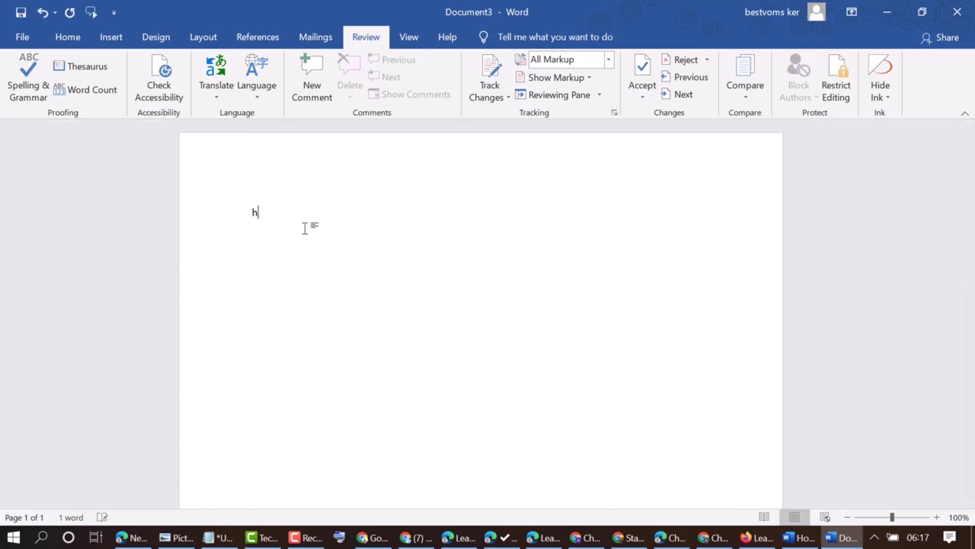
type("ALLO")
type("haa")
type("w")
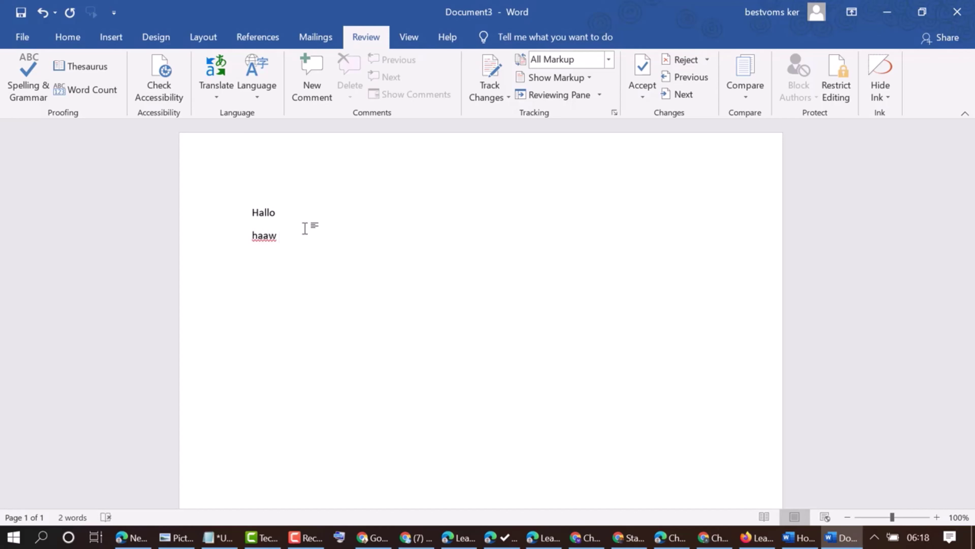
type(" are you")
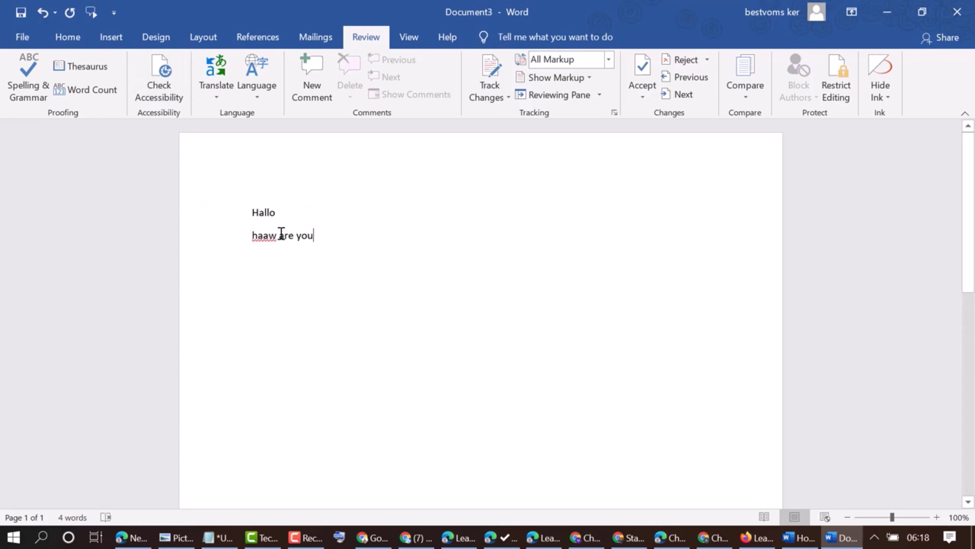
Select and deselect both lines, then the misspelled word haaw.
left_click_drag(251, 208, 348, 240)
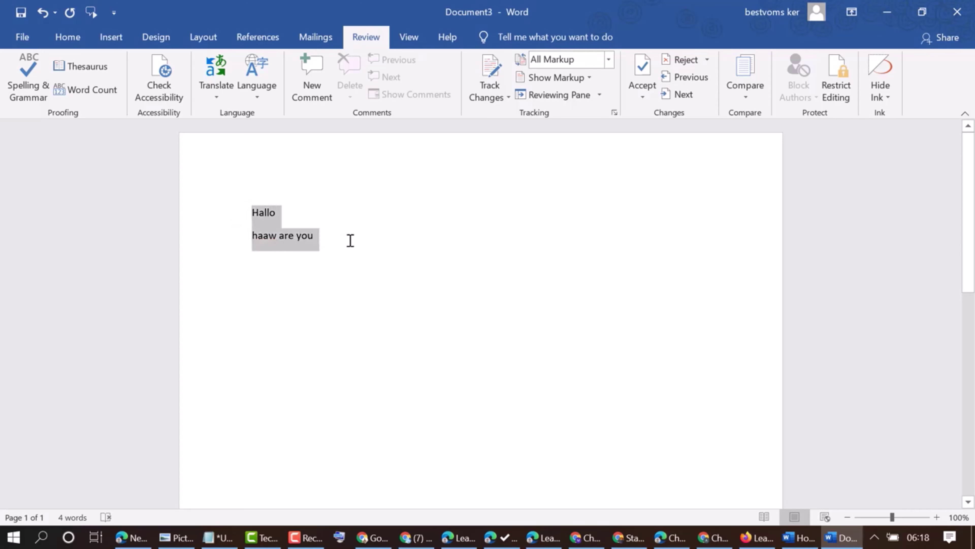
left_click(368, 278)
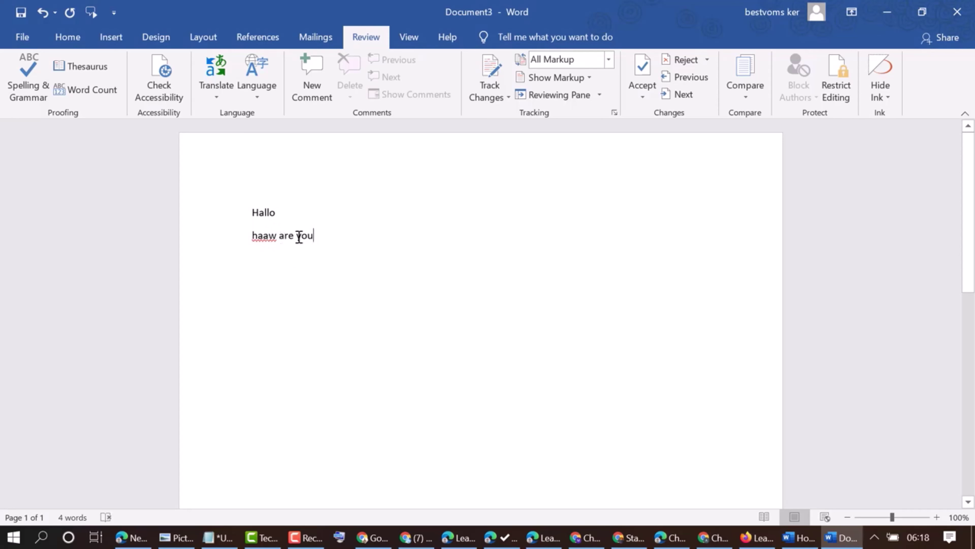
left_click_drag(278, 235, 253, 235)
left_click(298, 237)
Run Spelling & Grammar, change haaw to how by hand, and resume to finish the check.
left_click(31, 88)
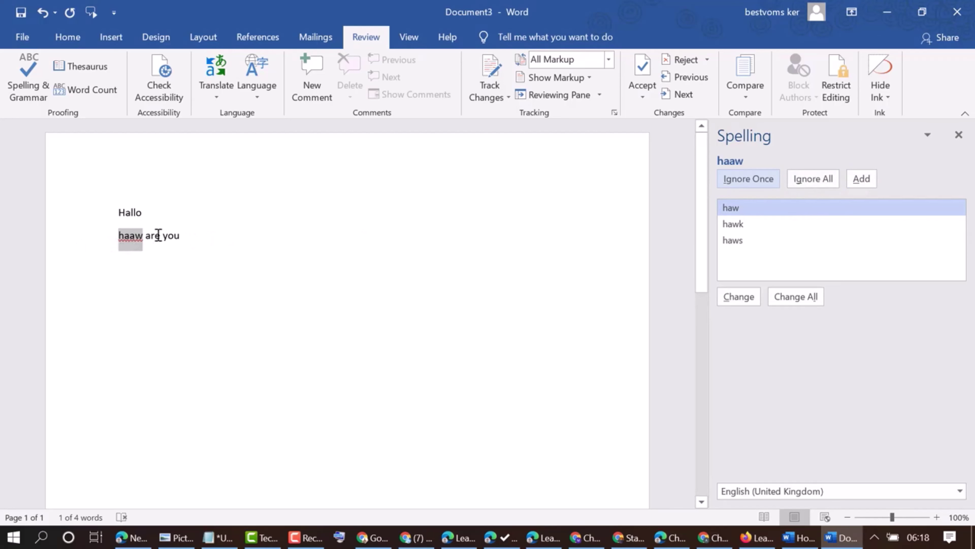
left_click(138, 240)
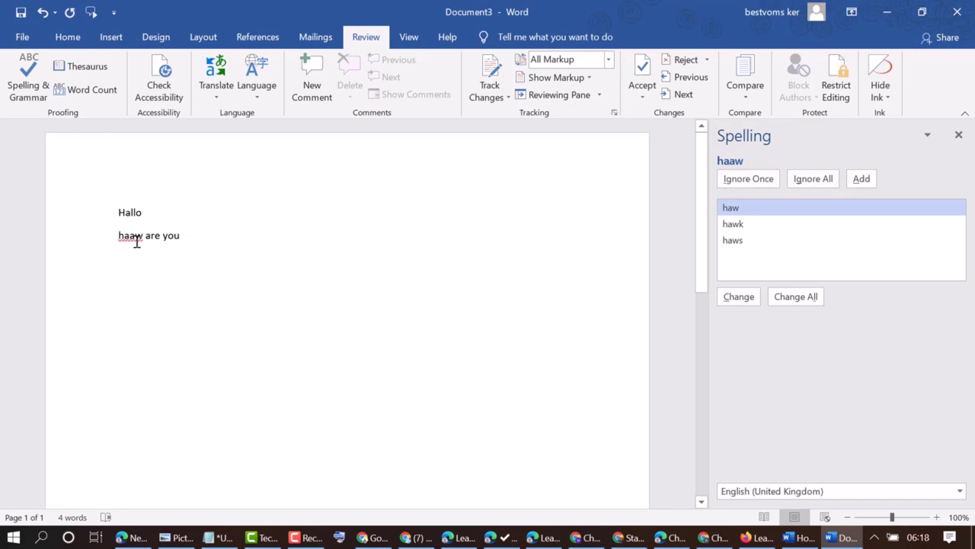
key("BackSpace")
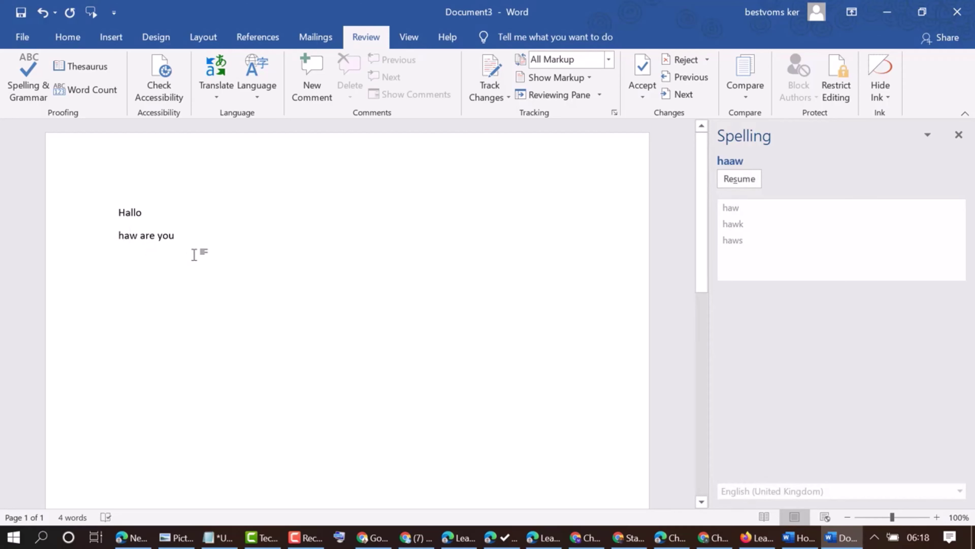
key("BackSpace")
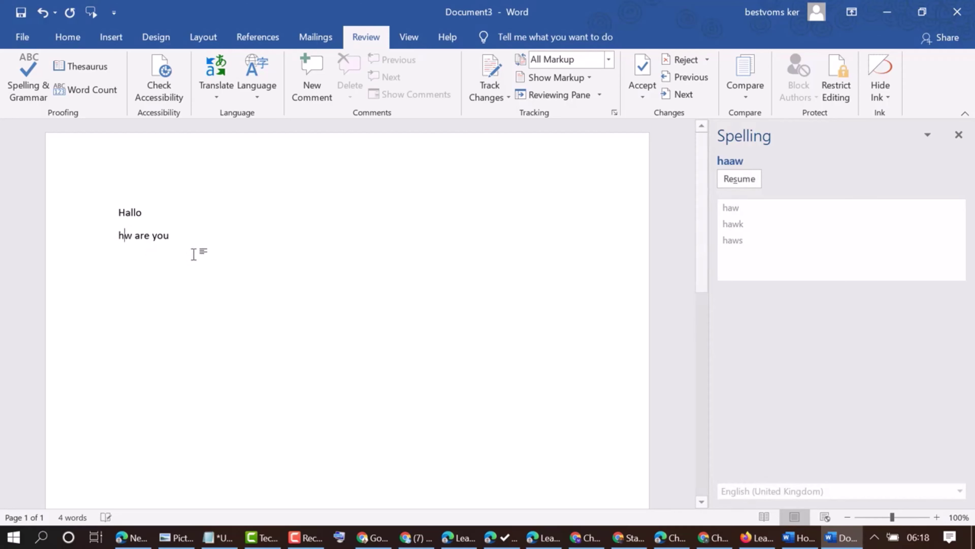
type("o")
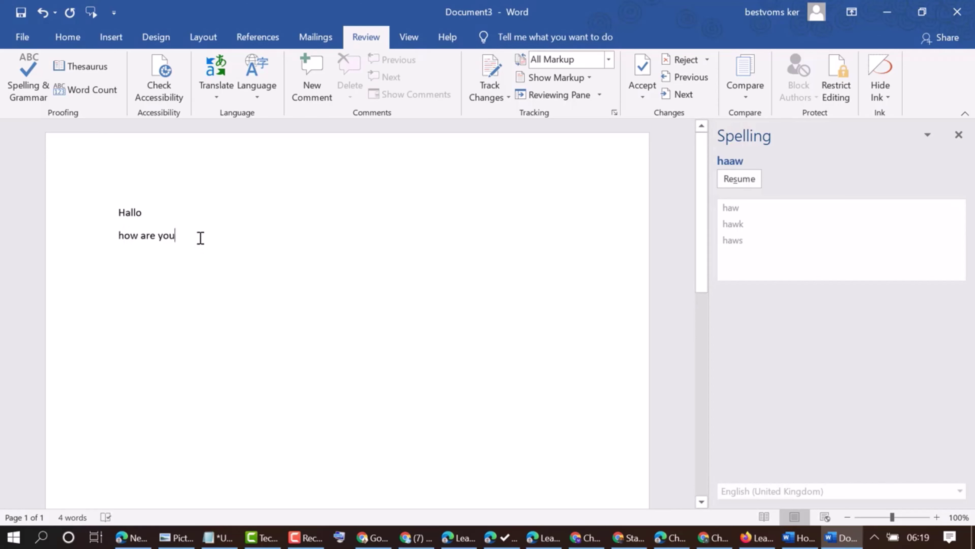
left_click(737, 181)
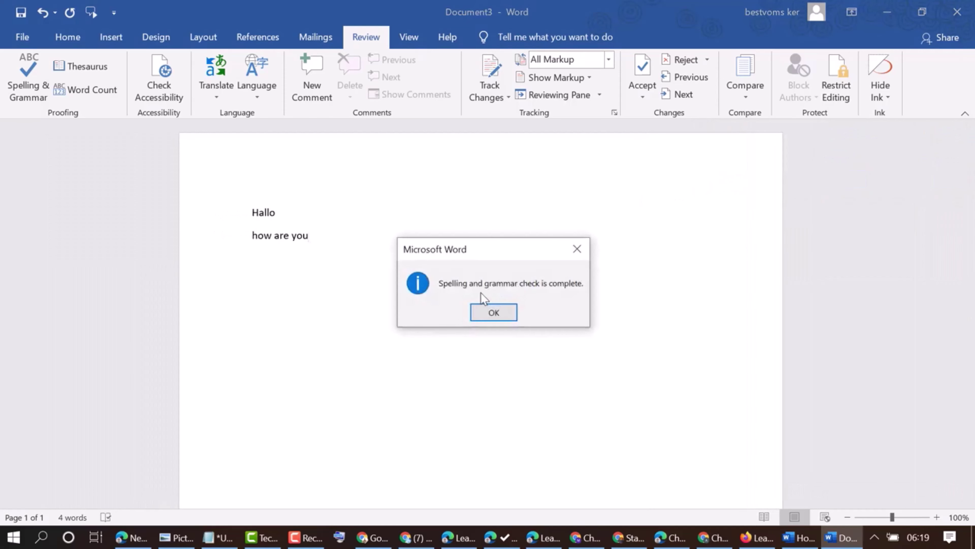
Dismiss the check message, extend the line to 'how are you? its all fine.', and add a paragraph.
left_click(500, 317)
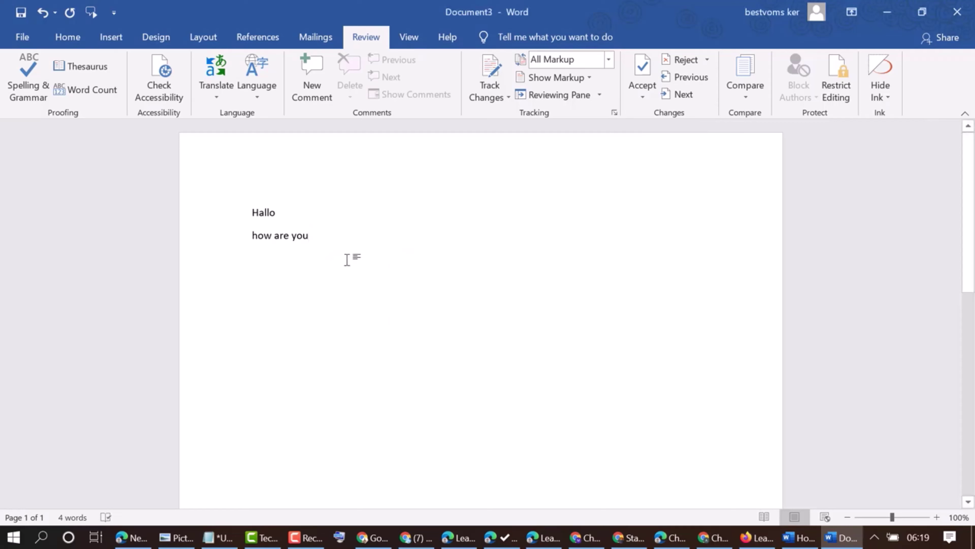
type("?")
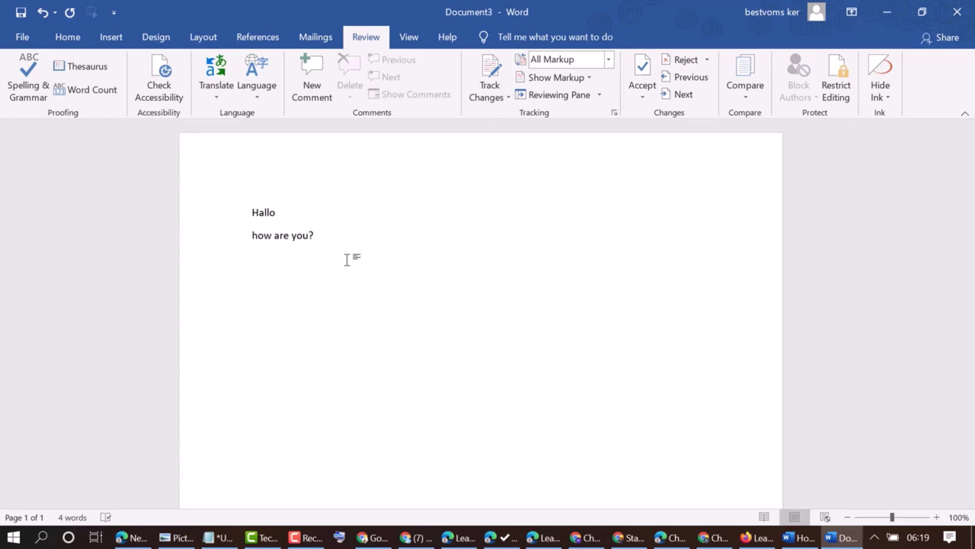
type(" it")
type("s all fine.")
key("Return")
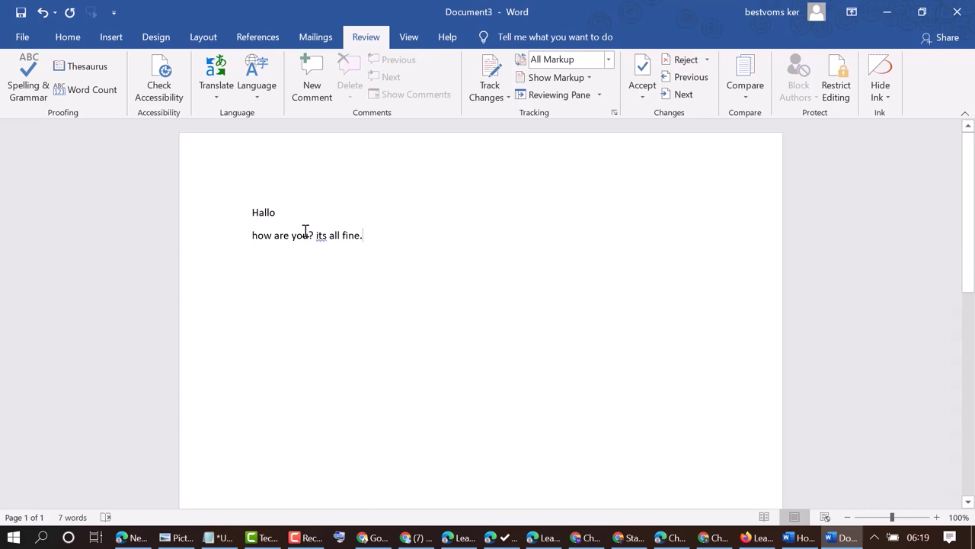
Select all the text and grow its font size to 28 pt.
left_click(243, 207, "shift")
left_click(69, 37)
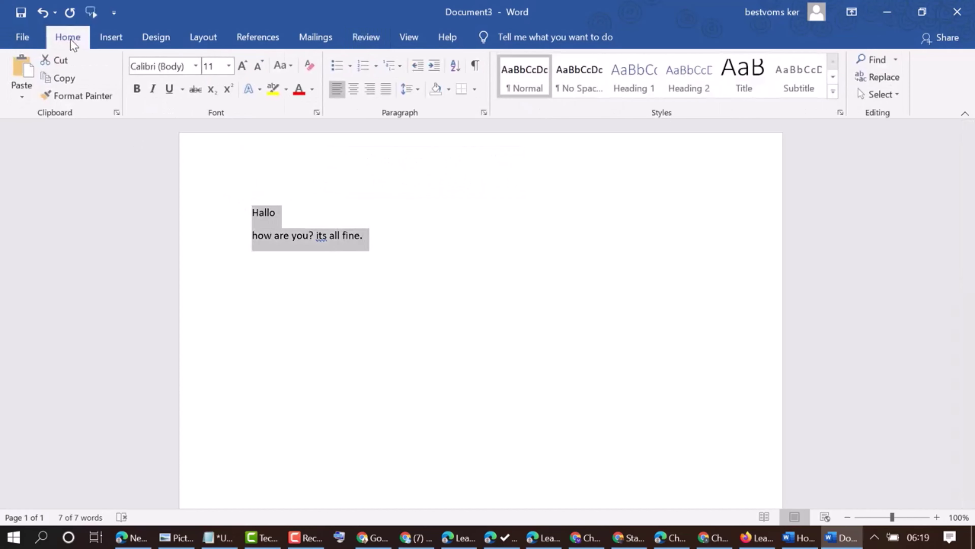
left_click(245, 70)
left_click(245, 70)
left_click(244, 70)
left_click(244, 70)
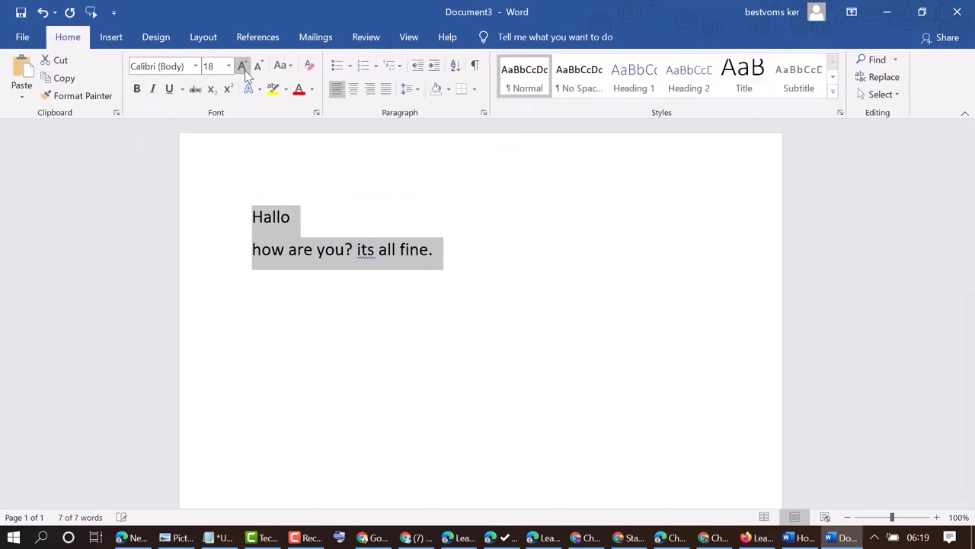
left_click(244, 71)
left_click(244, 70)
left_click(244, 71)
left_click(245, 70)
left_click(244, 70)
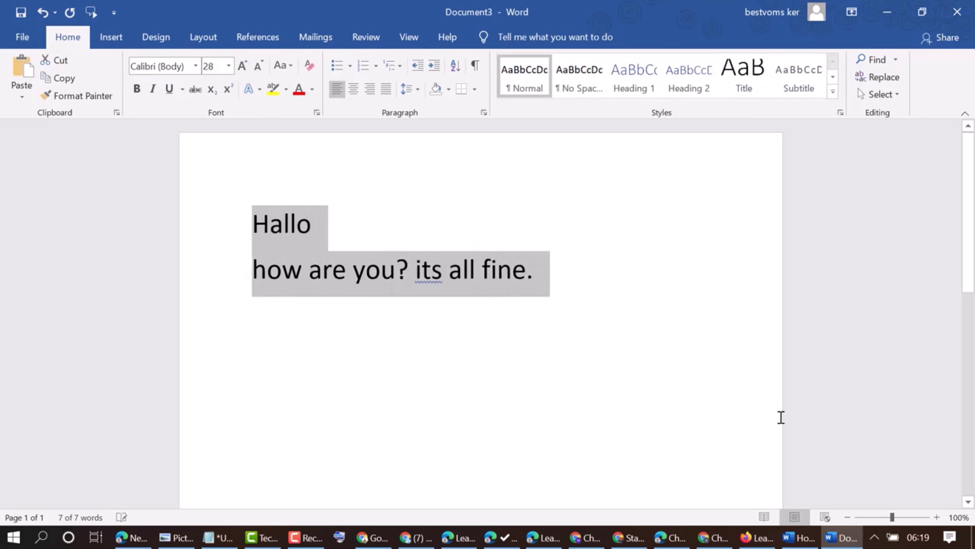
left_click(446, 311)
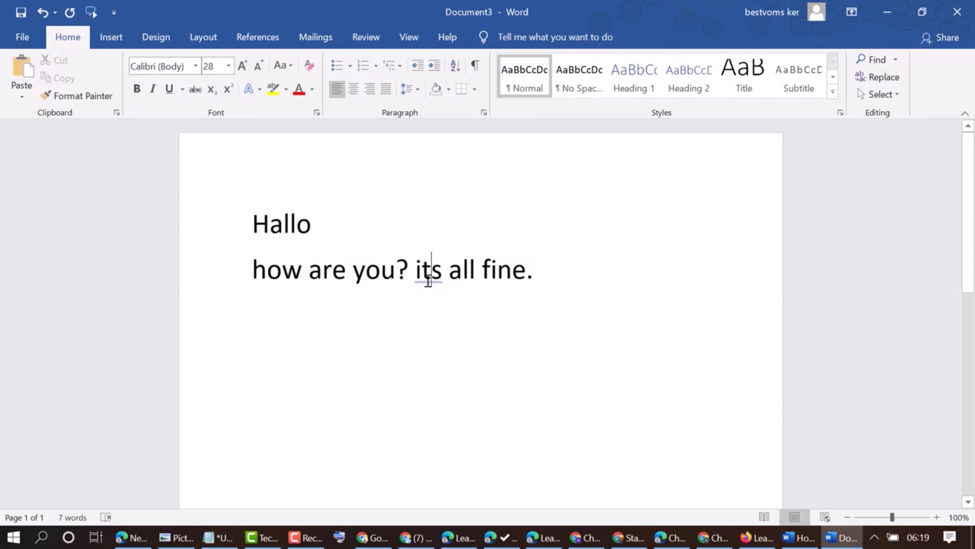
left_click(432, 269)
Run Spelling & Grammar and accept the grammar suggestion changing its to it's.
left_click(370, 37)
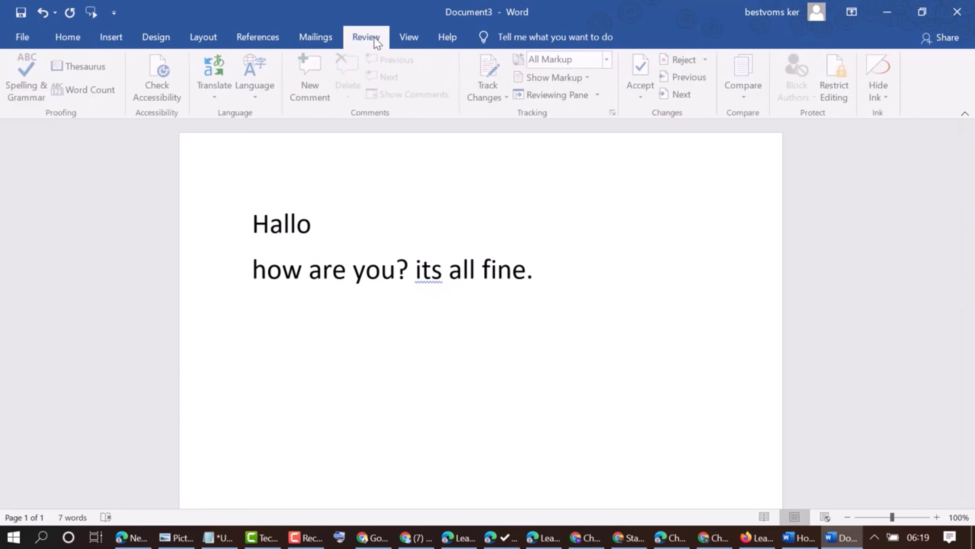
left_click(23, 90)
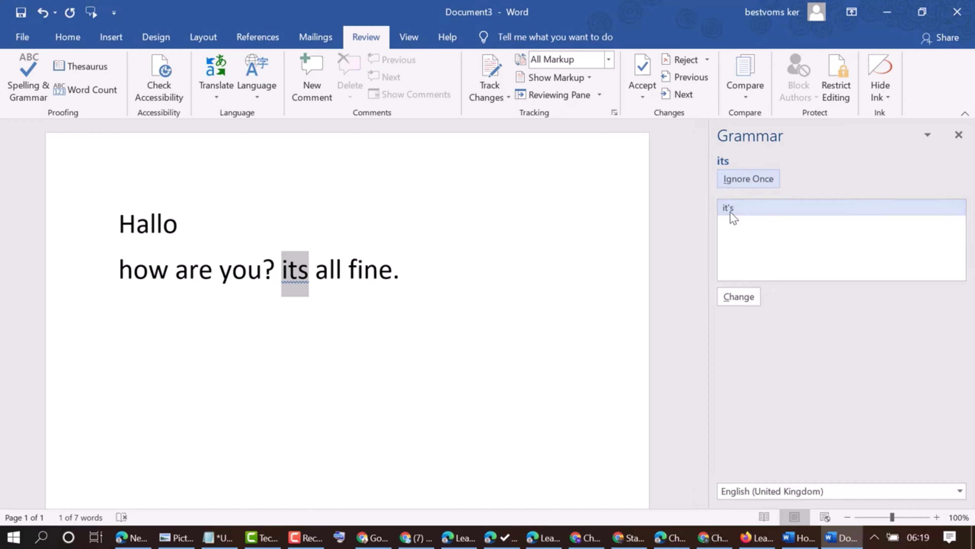
left_click(738, 297)
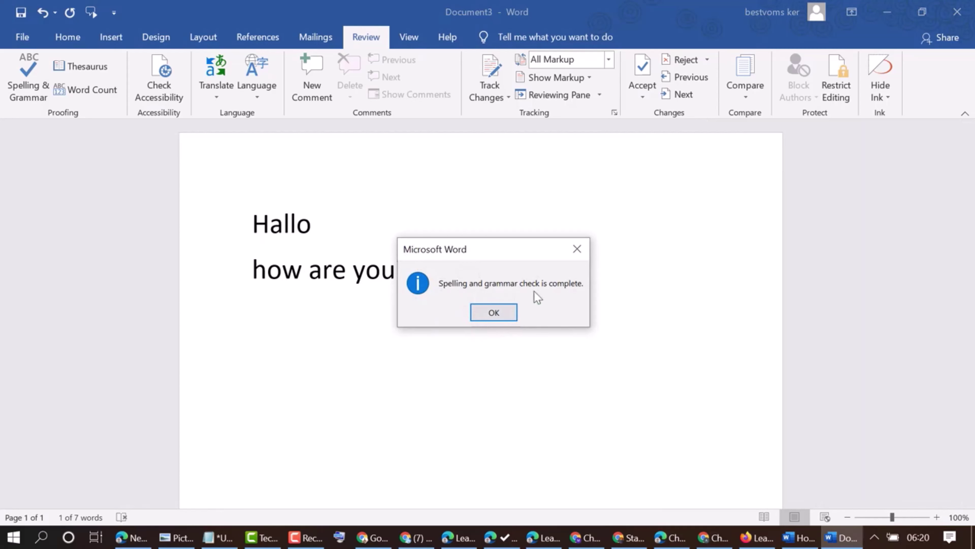
left_click(494, 312)
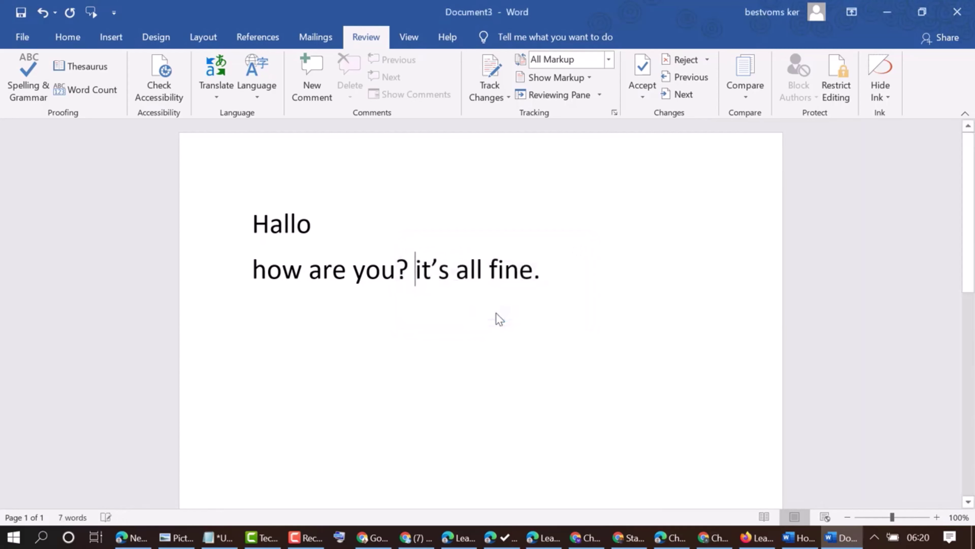
left_click(575, 281)
Add a blank line after the text and rerun Spelling & Grammar, dismissing the all-clear message.
key("Return")
left_click(28, 87)
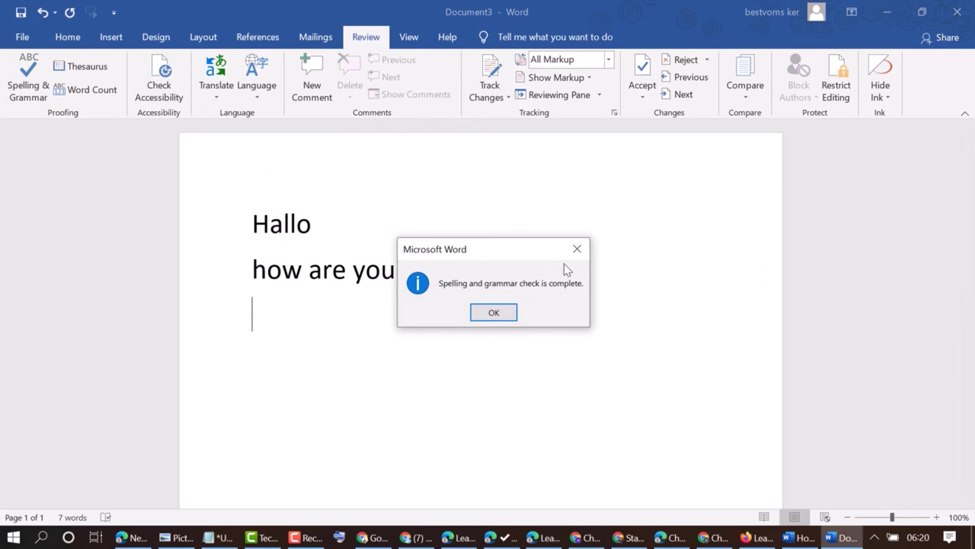
left_click(498, 311)
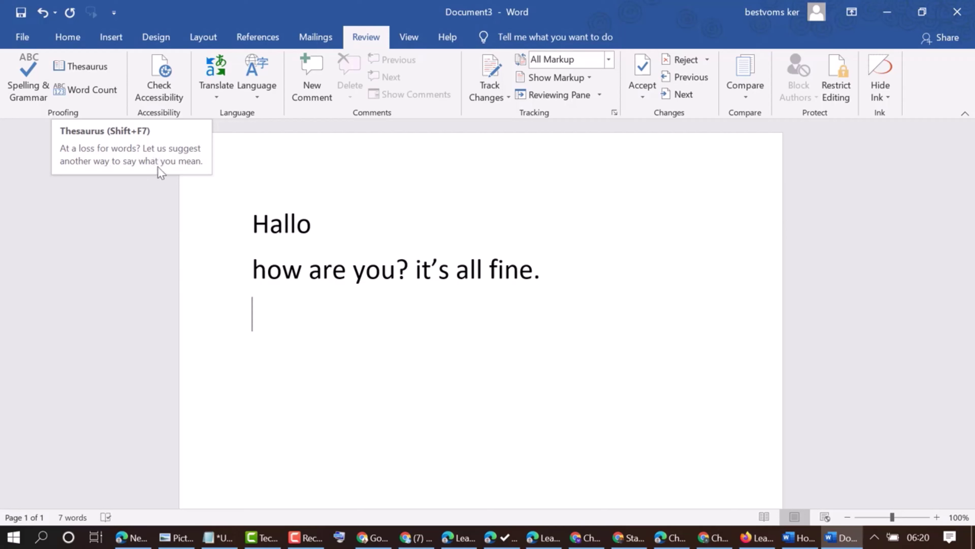
Look up the second line in the Thesaurus, then break the line after the question mark.
left_click_drag(540, 272, 253, 265)
left_click(86, 66)
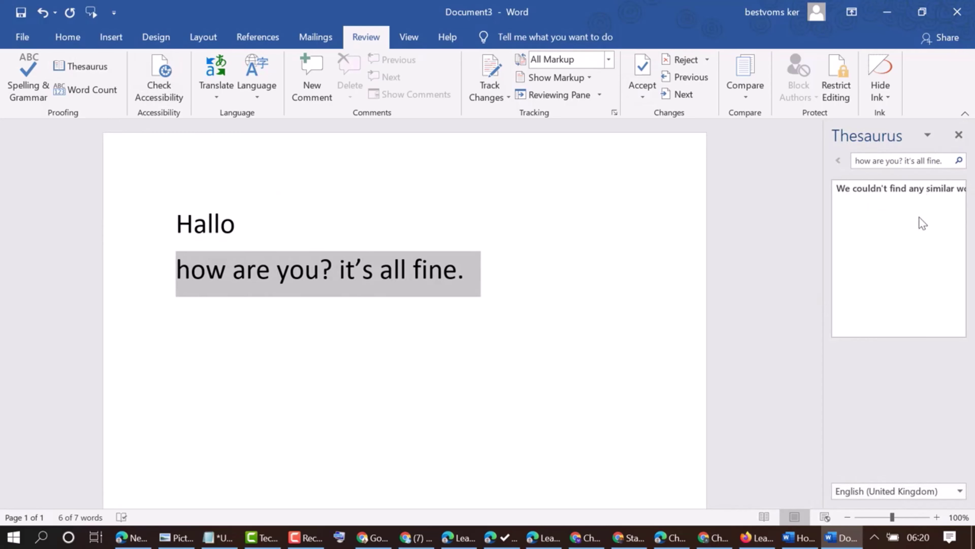
left_click(375, 277)
left_click(336, 269)
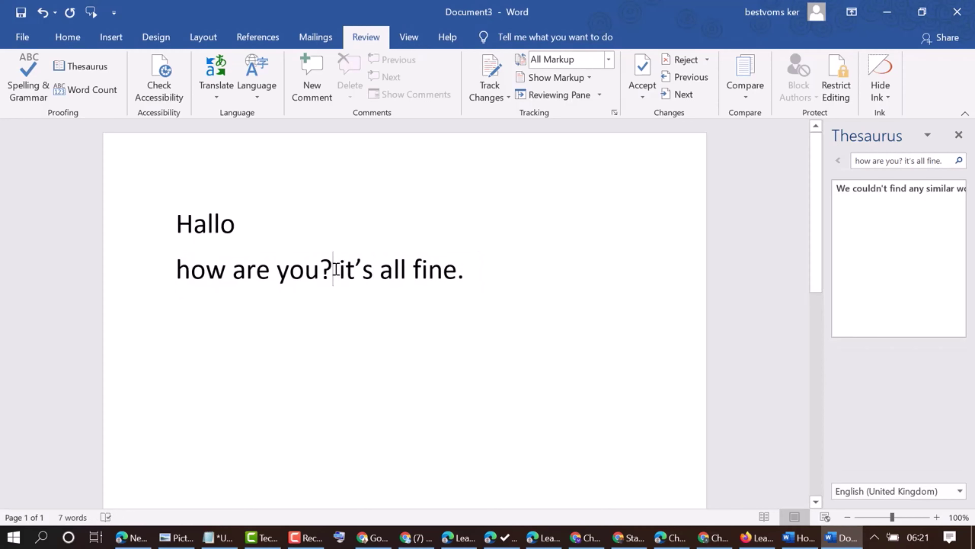
key("Return")
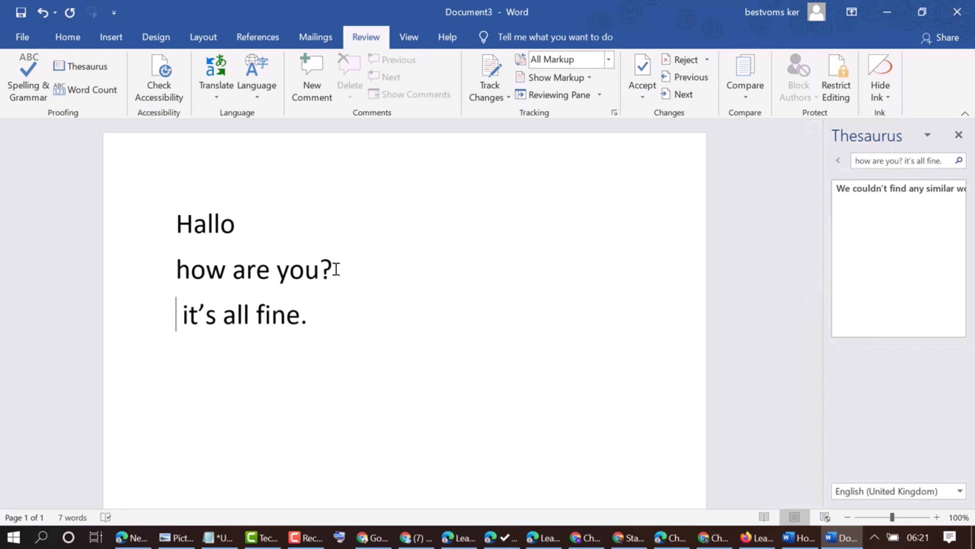
Look up 'it's all fine.' in the Thesaurus and add a new line reading 'ok'.
left_click_drag(324, 323, 198, 315)
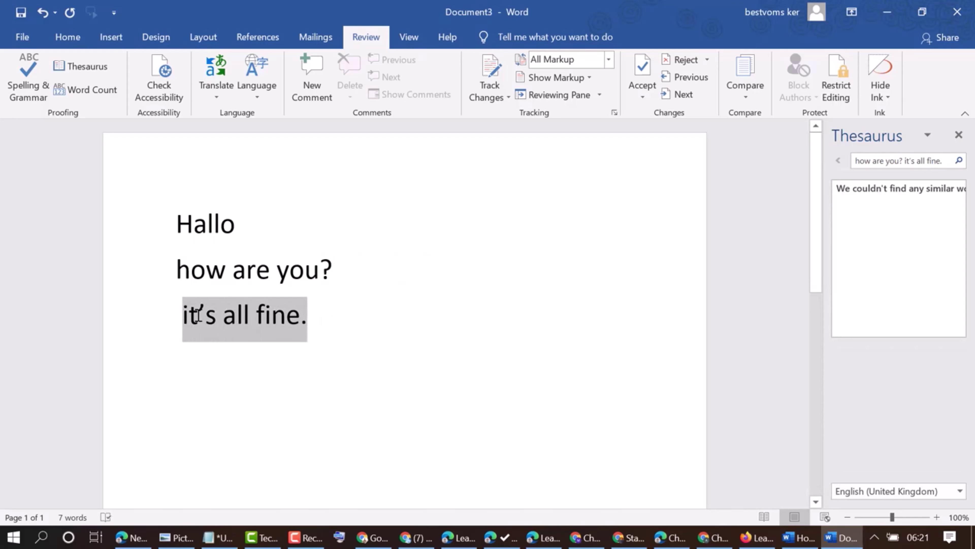
left_click(98, 70)
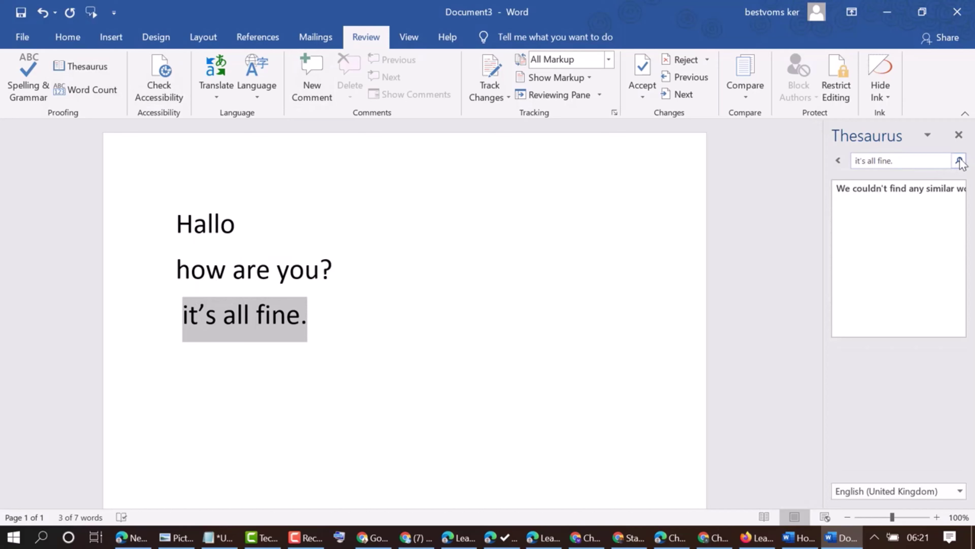
left_click(330, 323)
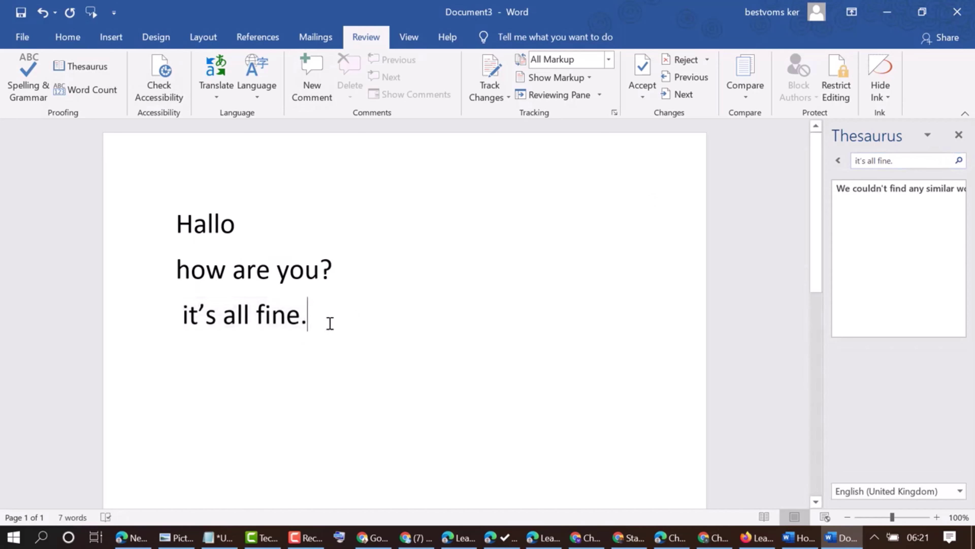
key("Return")
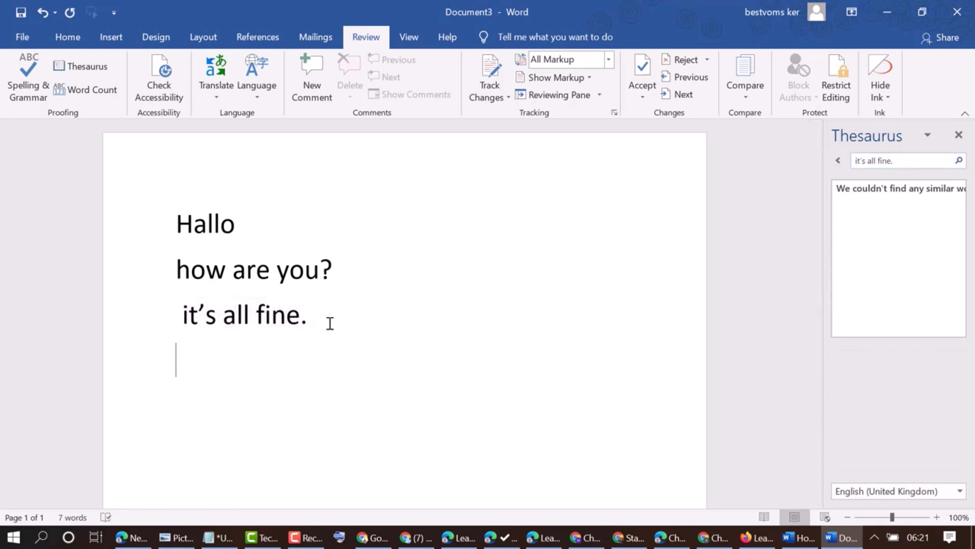
type("ok")
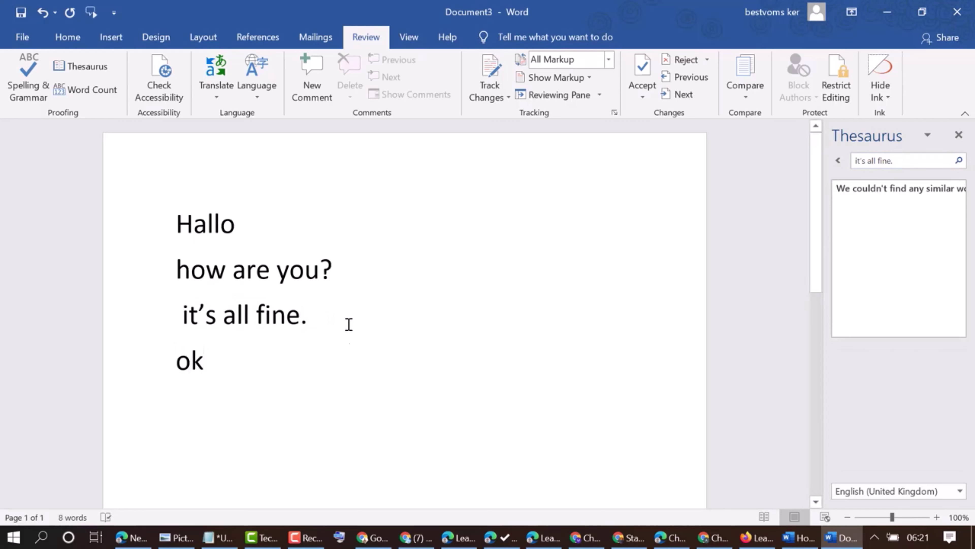
Look up synonyms for ok, then for okay, scrolling through the Thesaurus list.
double_click(214, 359)
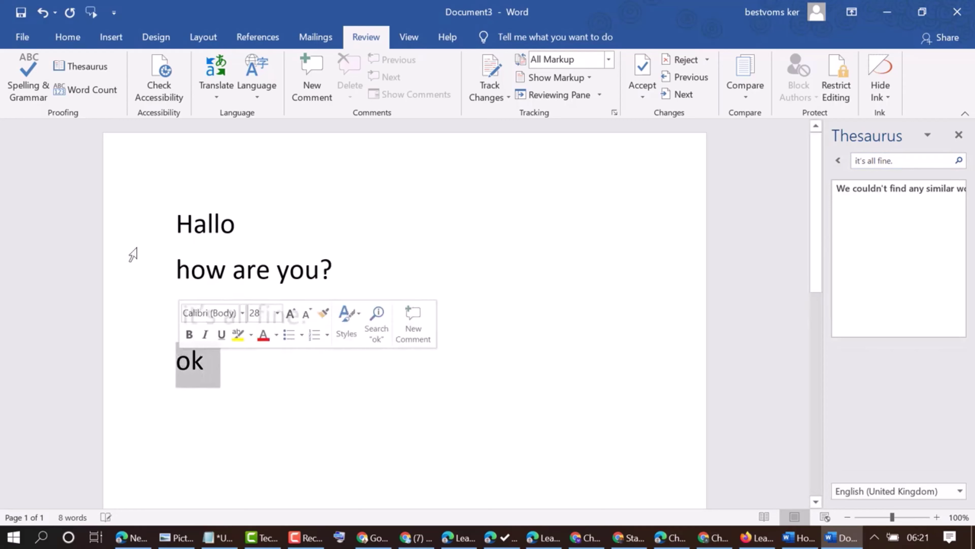
left_click(96, 70)
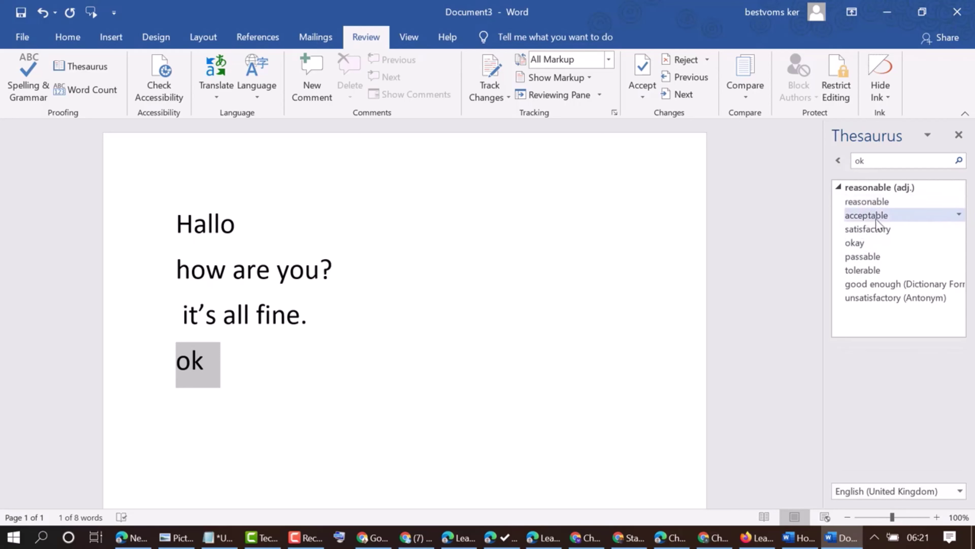
left_click(958, 200)
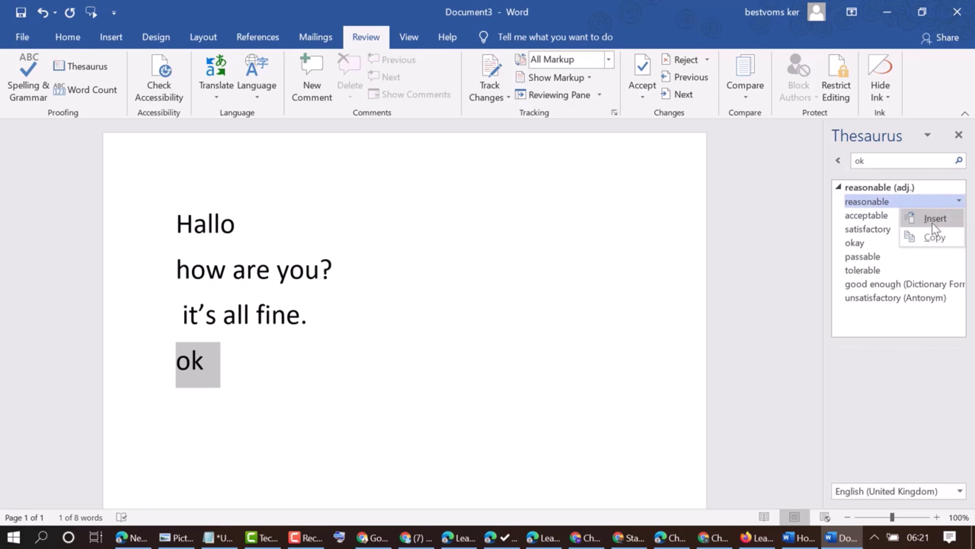
left_click(860, 240)
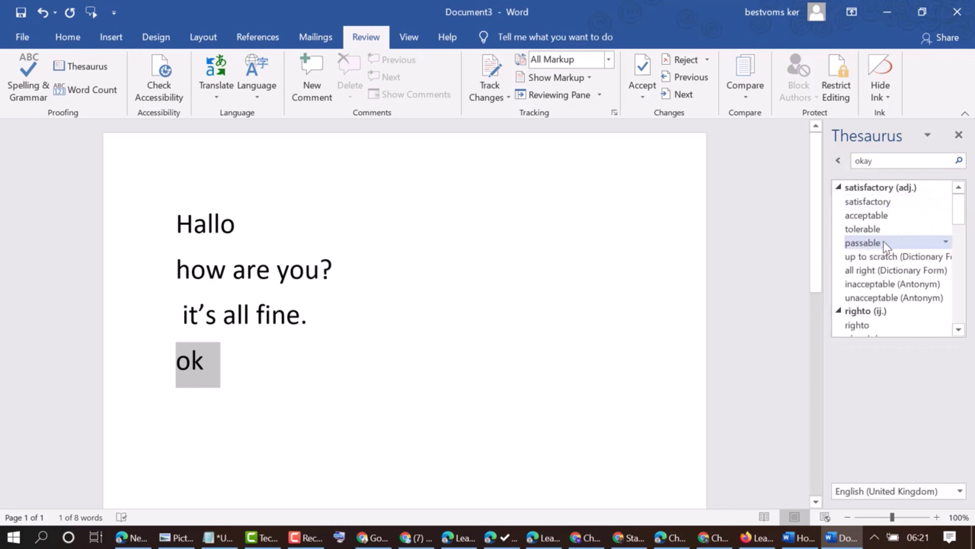
left_click_drag(963, 213, 956, 326)
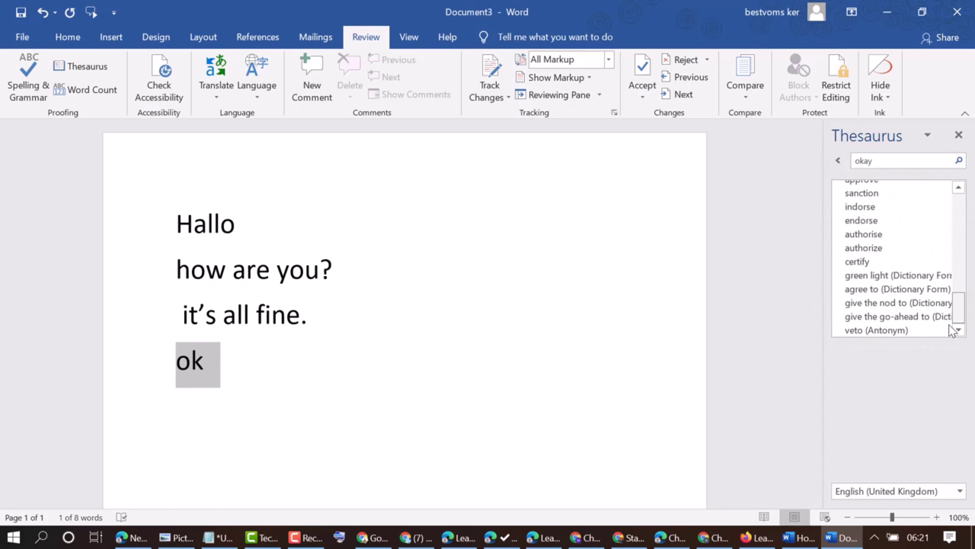
left_click_drag(956, 321, 970, 188)
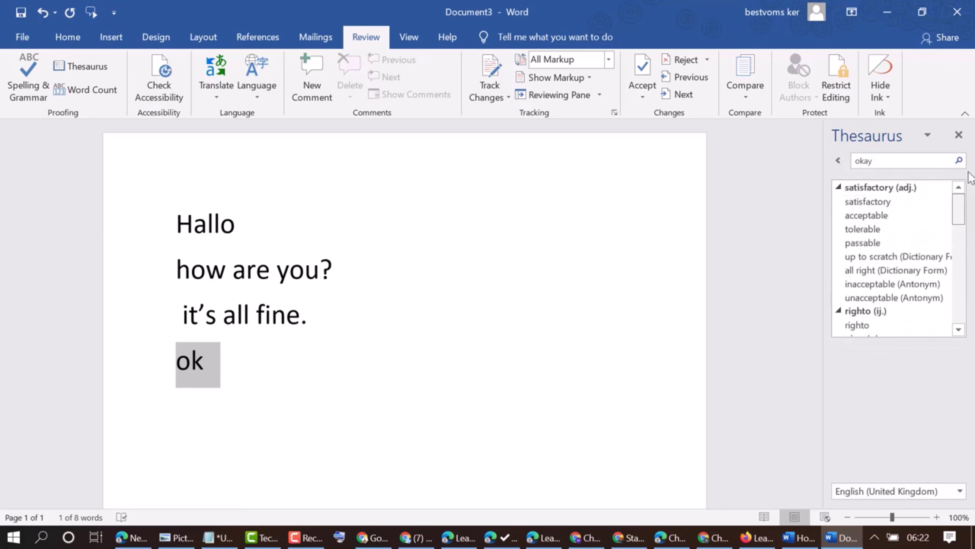
Look up synonyms for the word fine in the Thesaurus.
left_click(257, 313)
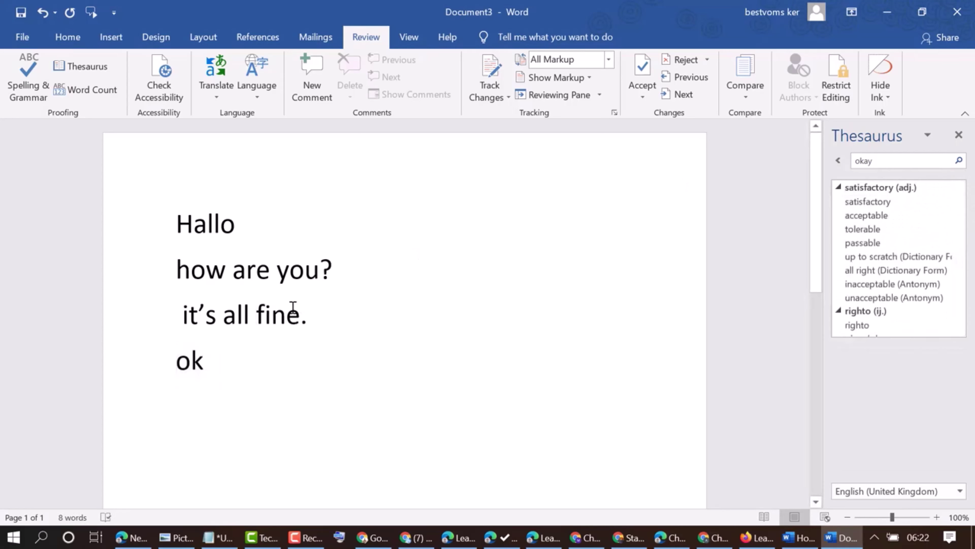
mouse_move(296, 312)
left_mouse_down()
mouse_move(266, 312)
mouse_move(298, 311)
left_mouse_up()
left_click(286, 314)
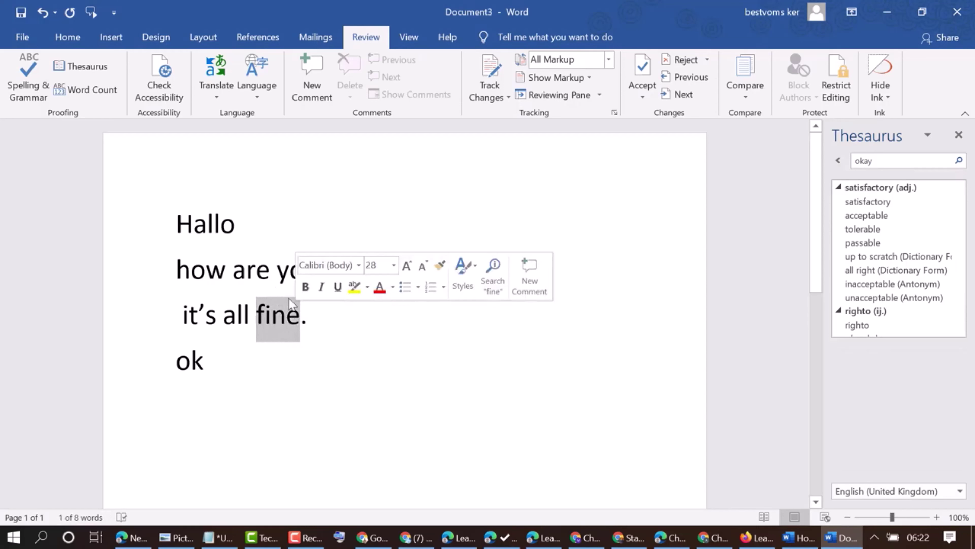
left_click(101, 68)
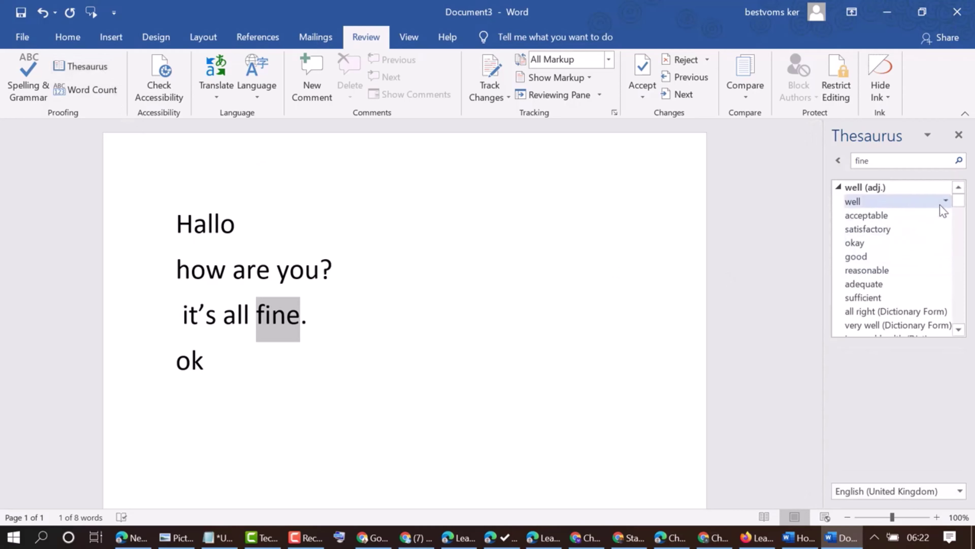
mouse_move(960, 202)
left_mouse_down()
mouse_move(960, 221)
mouse_move(964, 204)
left_mouse_up()
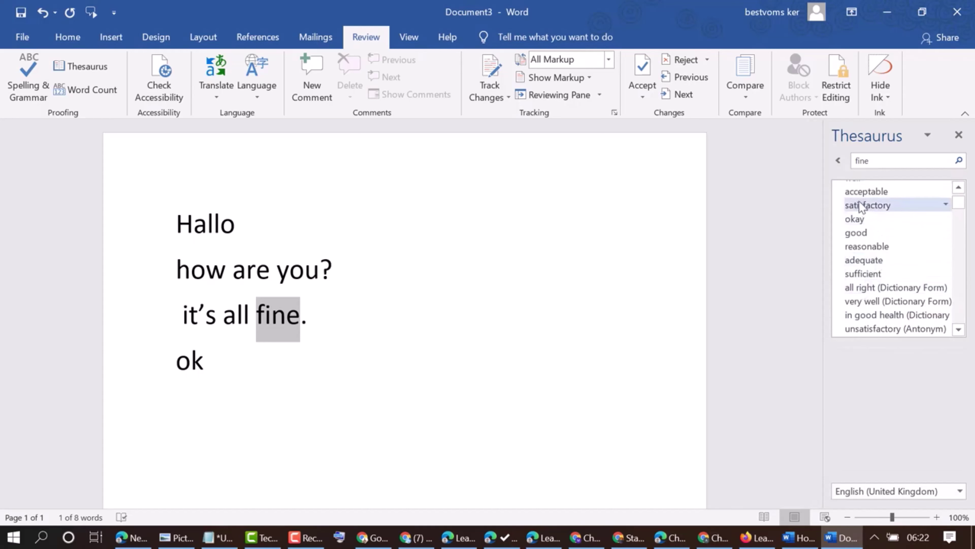
left_click_drag(960, 202, 965, 323)
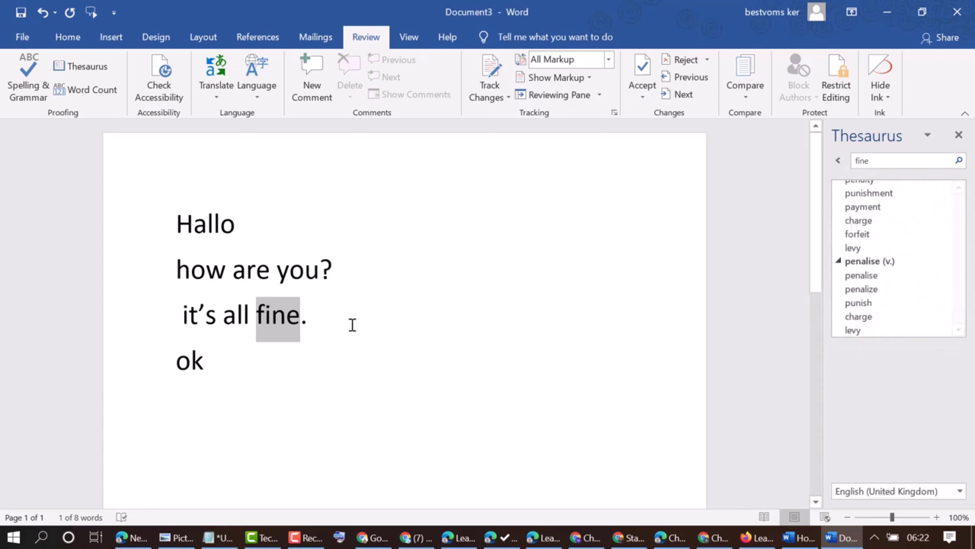
Select the word all and show its synonyms such as altogether, completely and entirely.
left_click(244, 317)
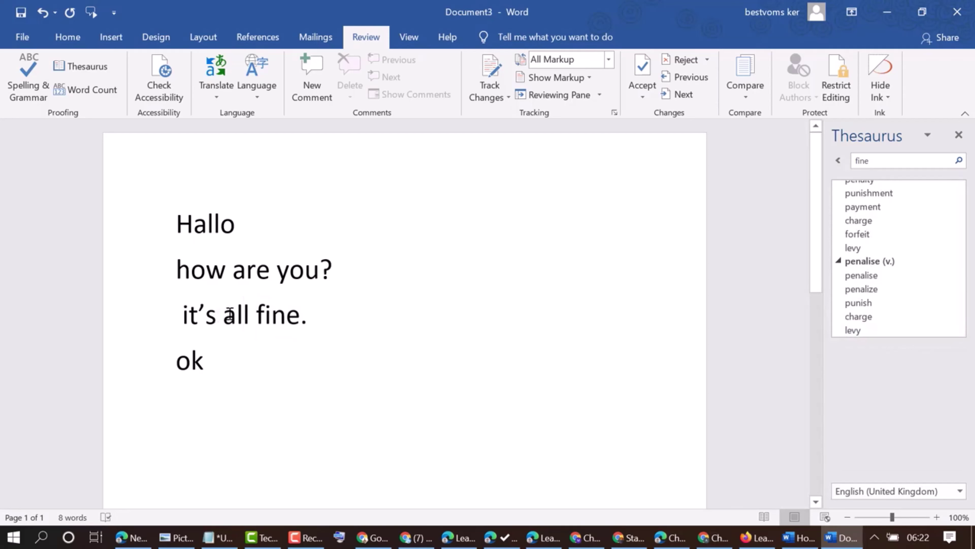
left_click_drag(224, 317, 251, 317)
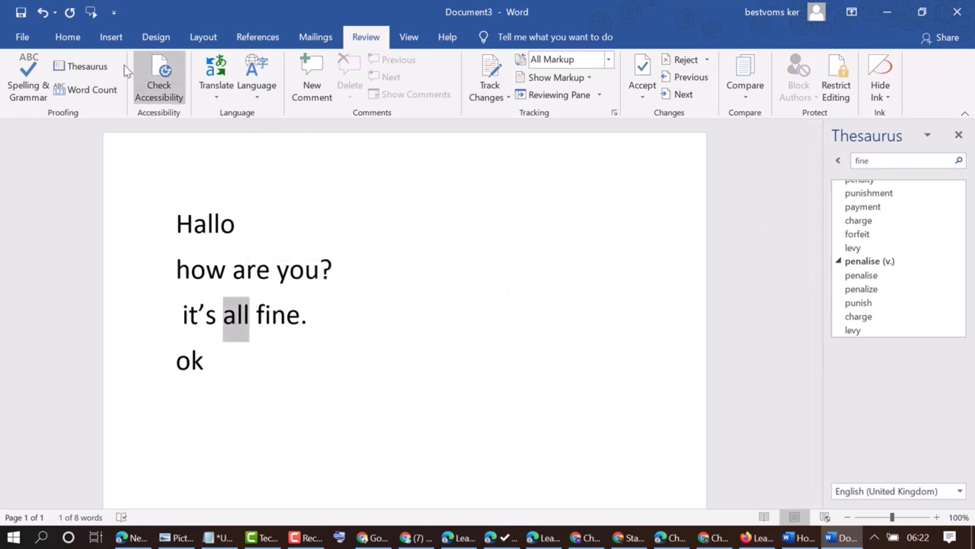
left_click(100, 70)
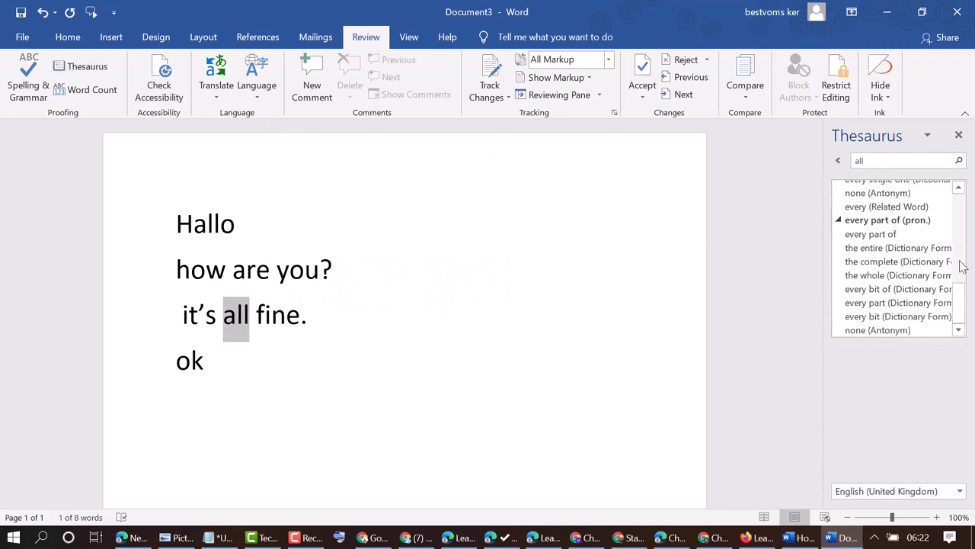
left_click_drag(964, 320, 972, 254)
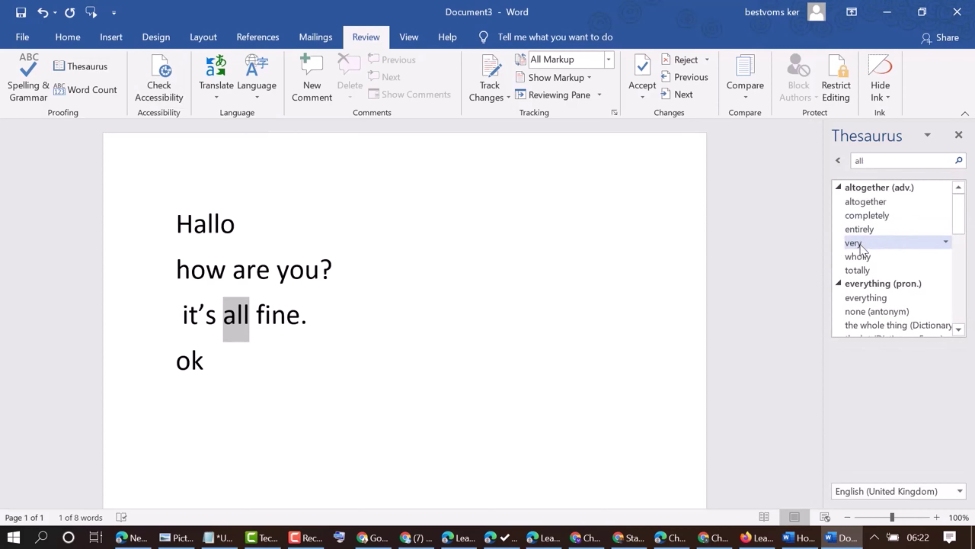
left_click(204, 361)
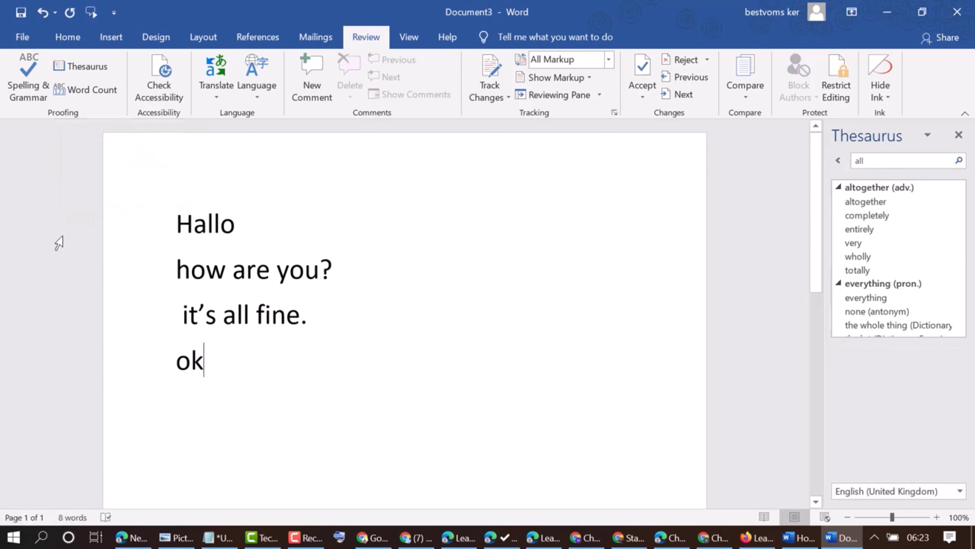
left_click(91, 92)
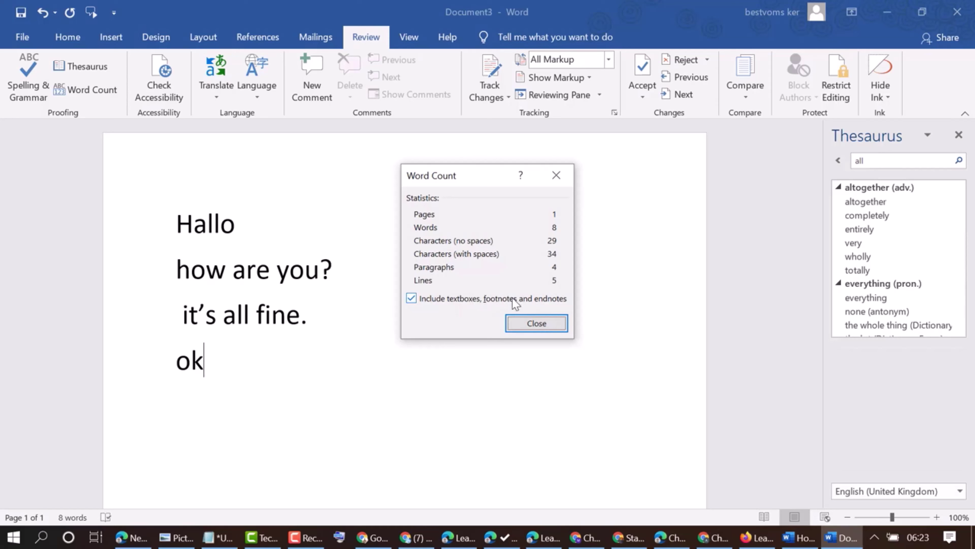
left_click(411, 298)
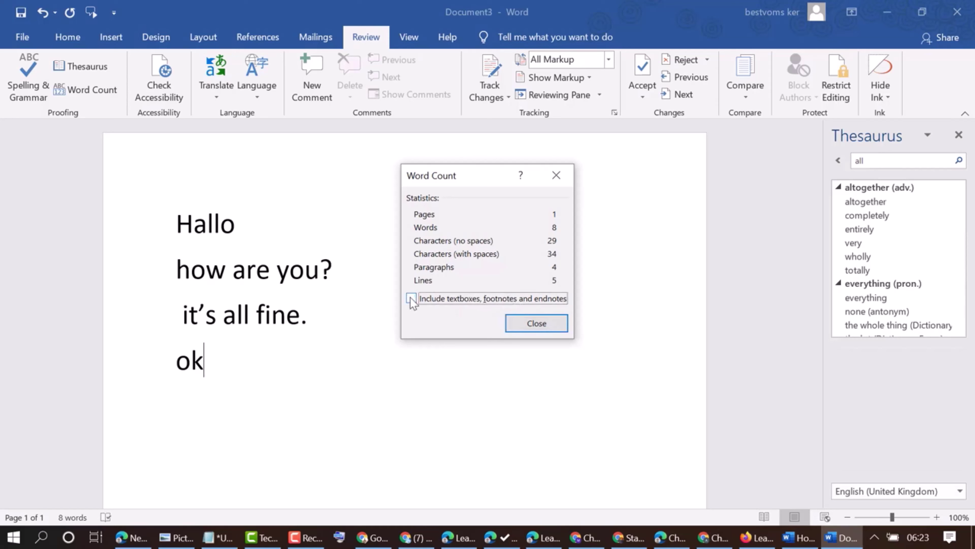
left_click(411, 298)
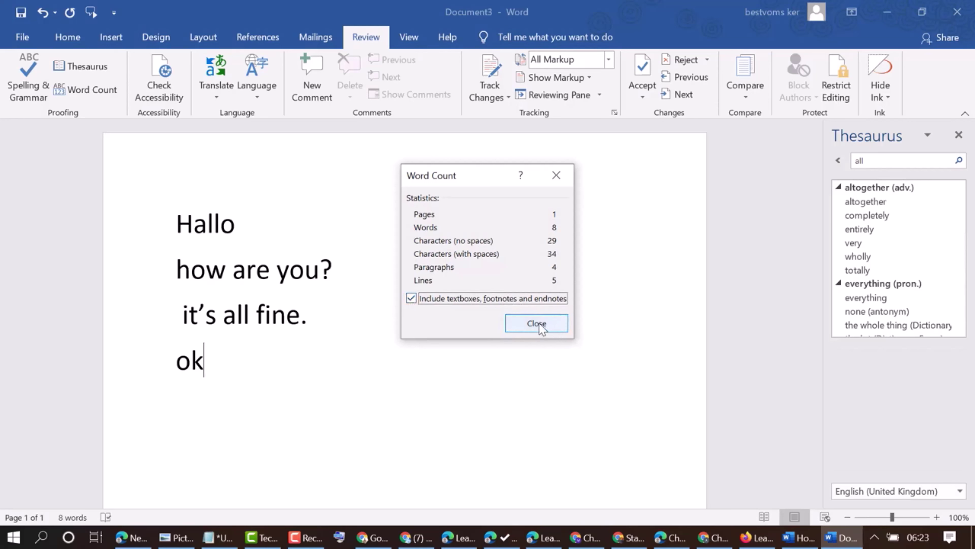
left_click(547, 330)
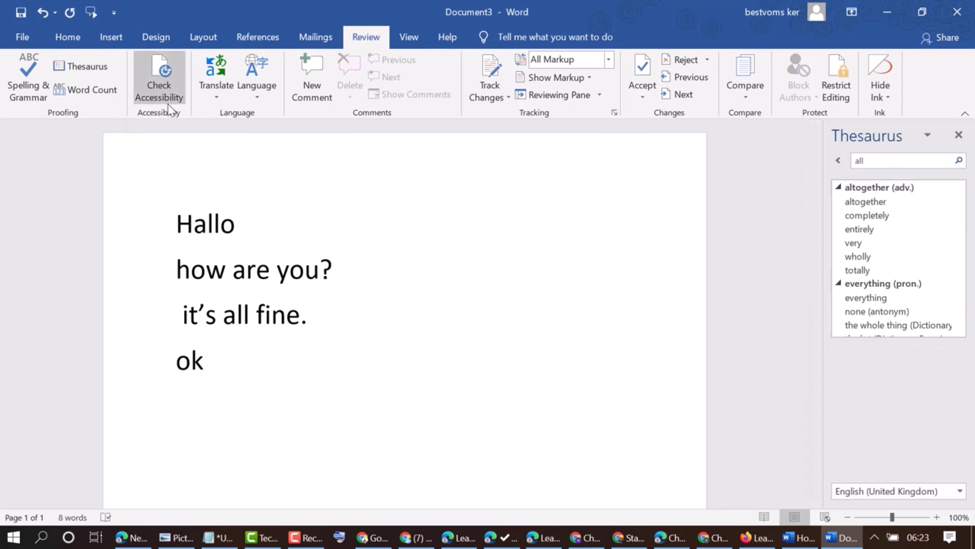
Run Check Accessibility, review its no-issues result, and close the Thesaurus pane.
left_click(163, 86)
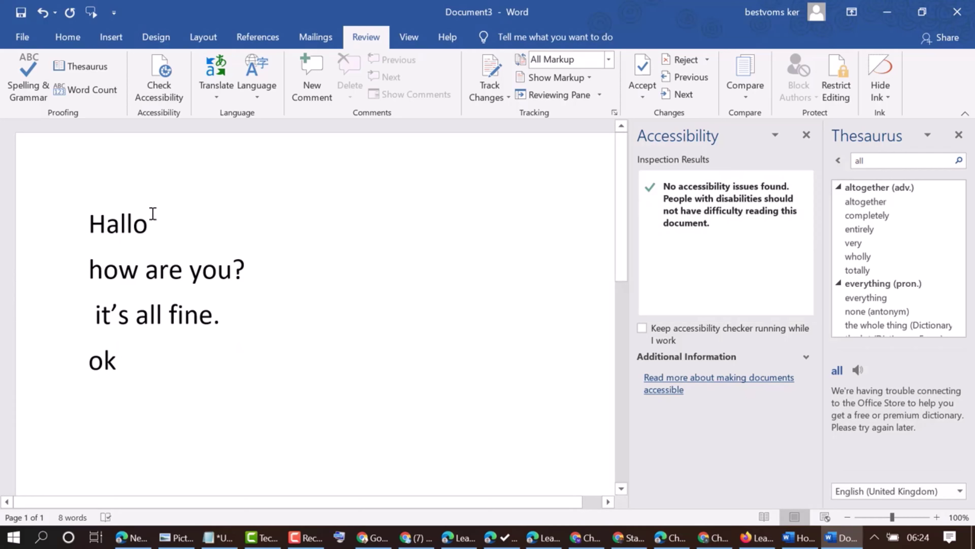
left_click(305, 538)
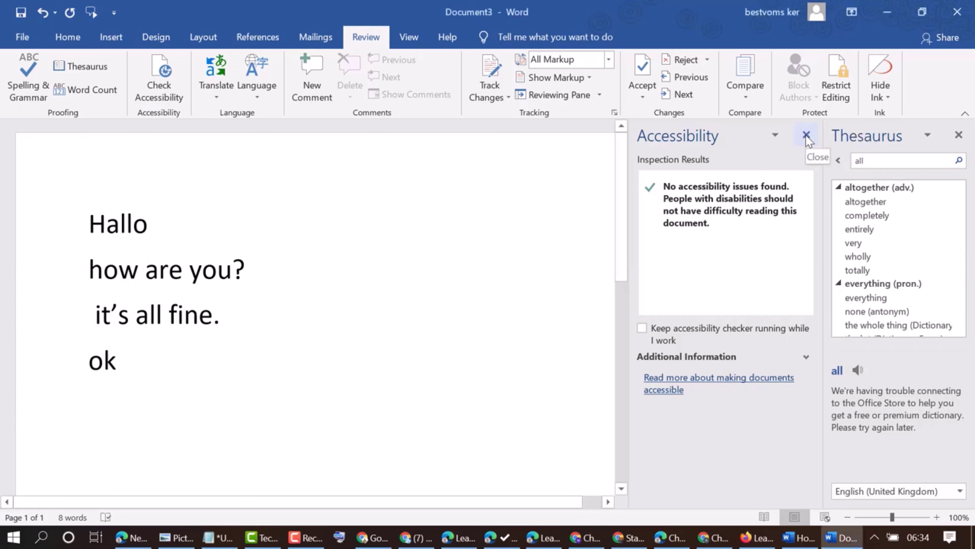
left_click(959, 135)
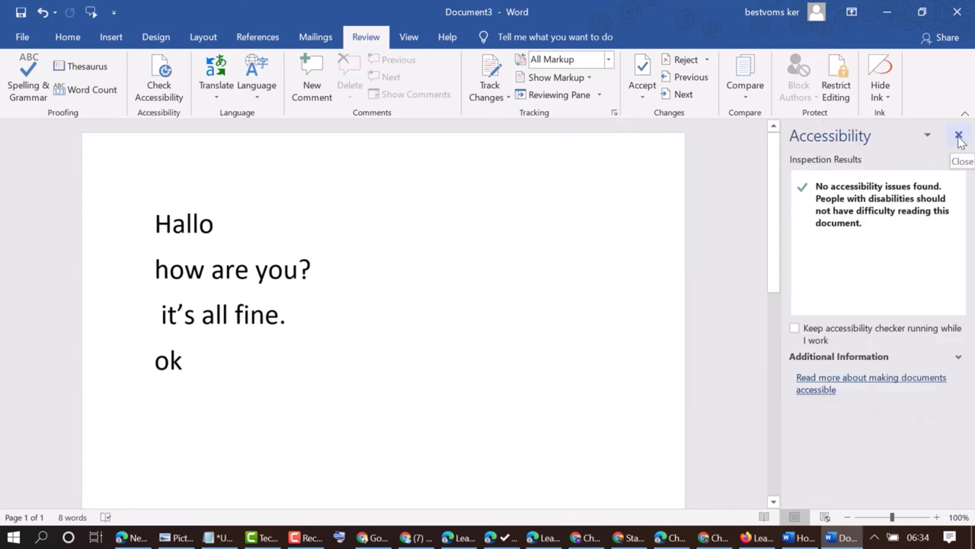
Close the Accessibility results pane and open the Review tab's Translate dropdown.
left_click(959, 135)
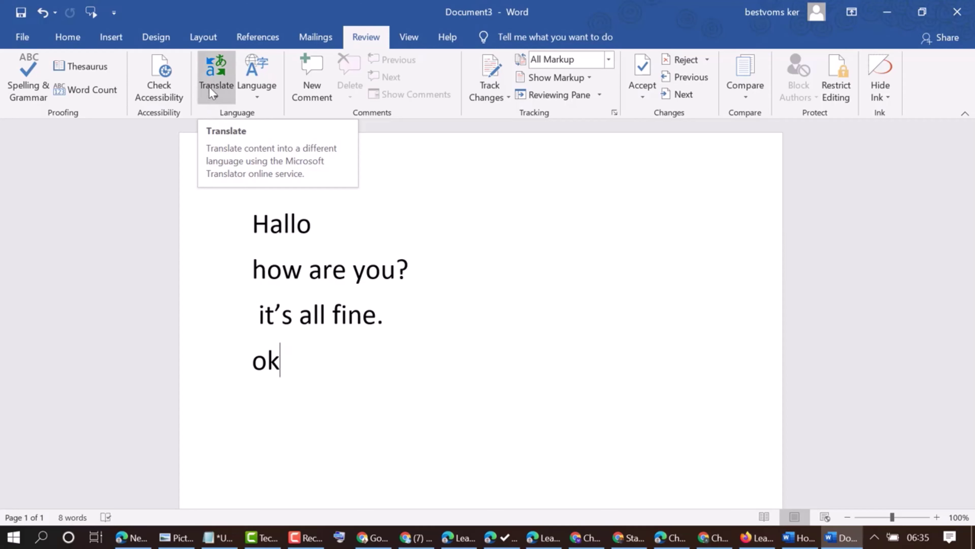
left_click(217, 88)
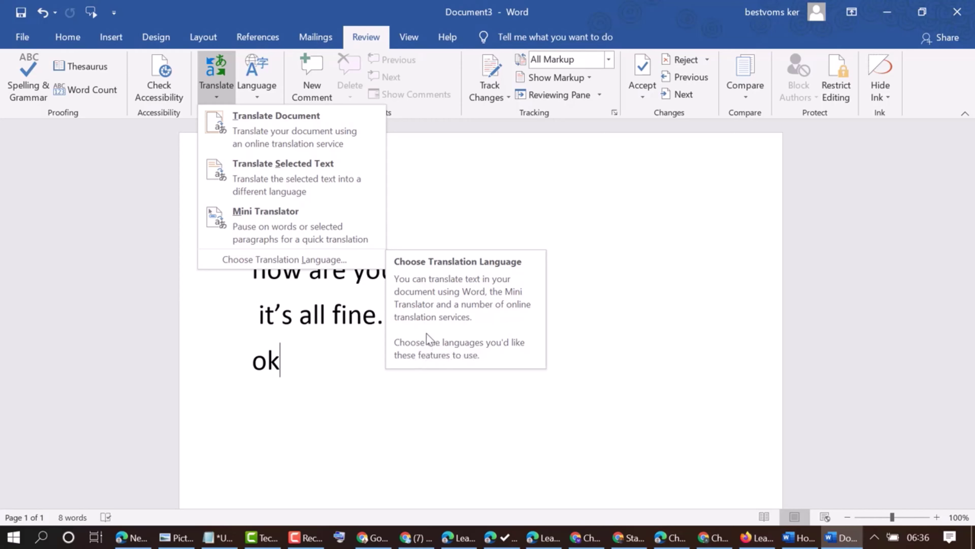
In Translation Language Options, set the document translation to Hindi and the Mini Translator to Urdu (Pakistan).
left_click(288, 127)
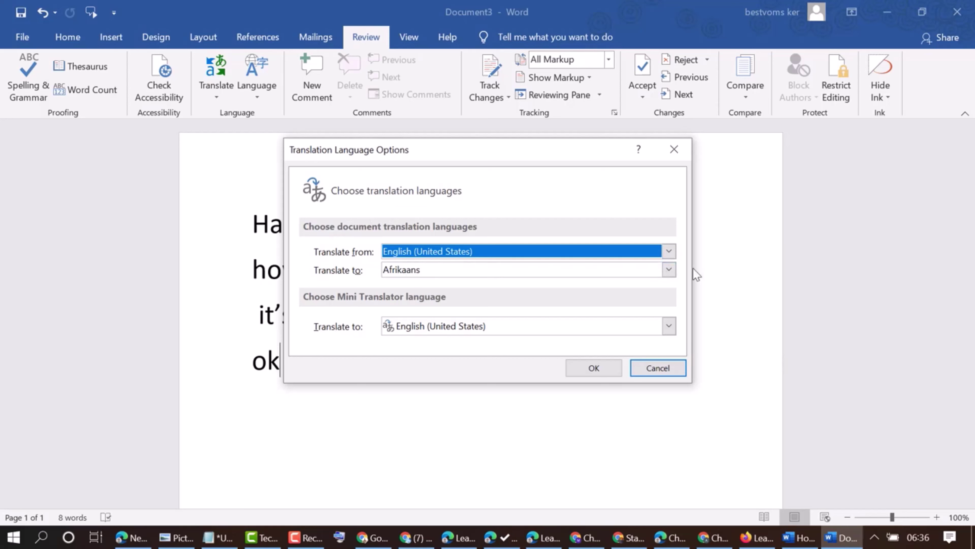
left_click(669, 270)
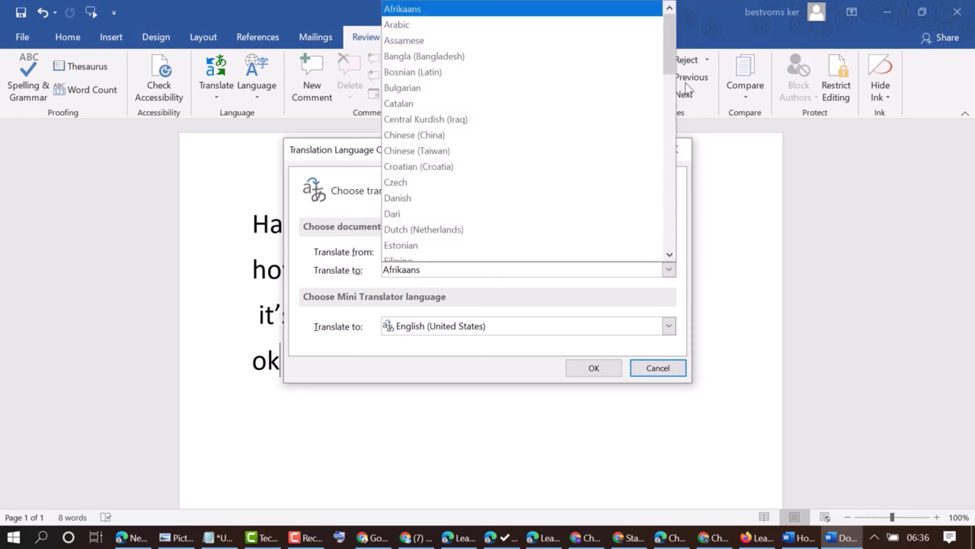
left_click_drag(670, 60, 668, 128)
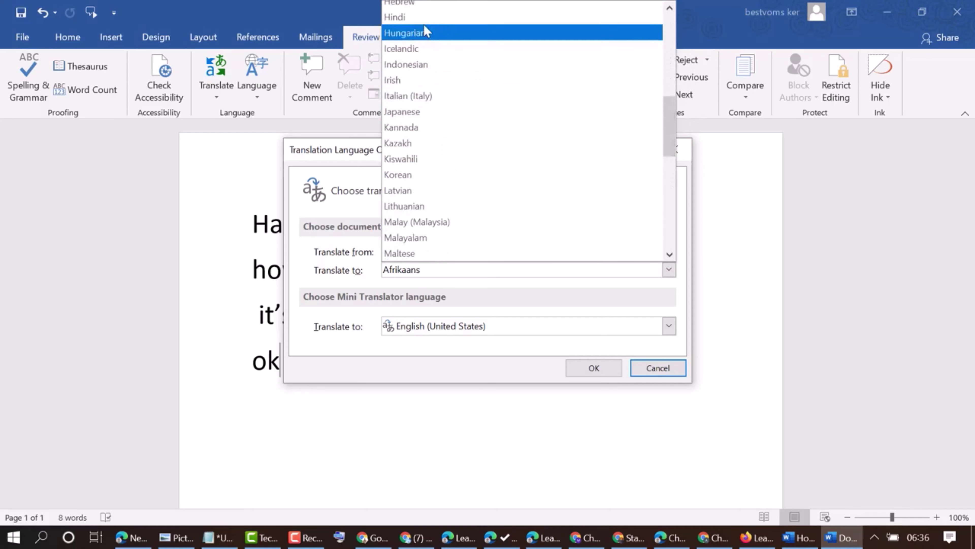
left_click(412, 18)
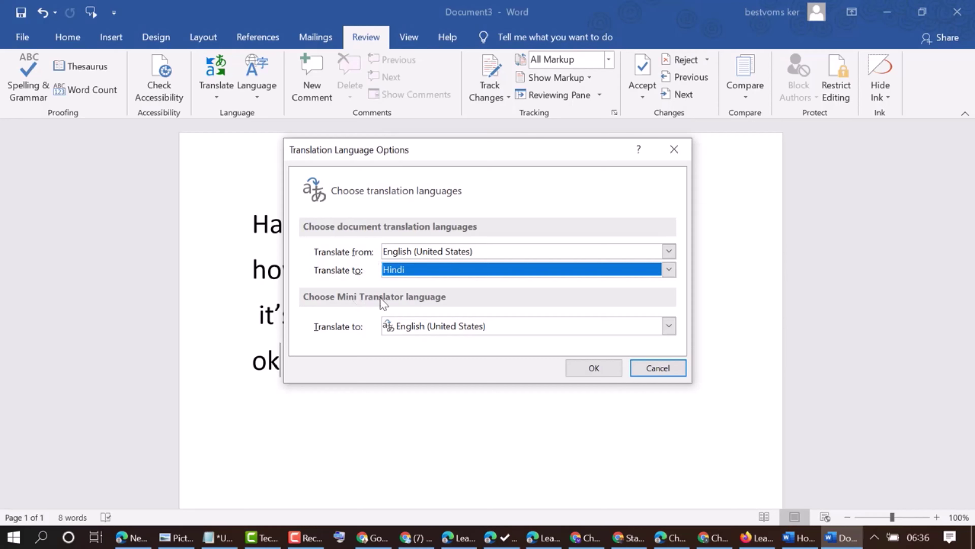
left_click(669, 326)
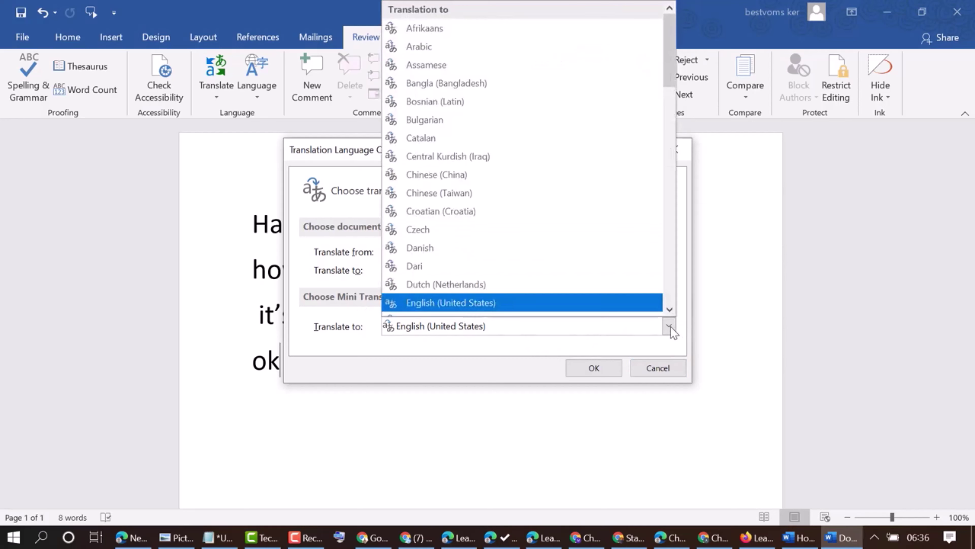
left_click_drag(672, 84, 678, 140)
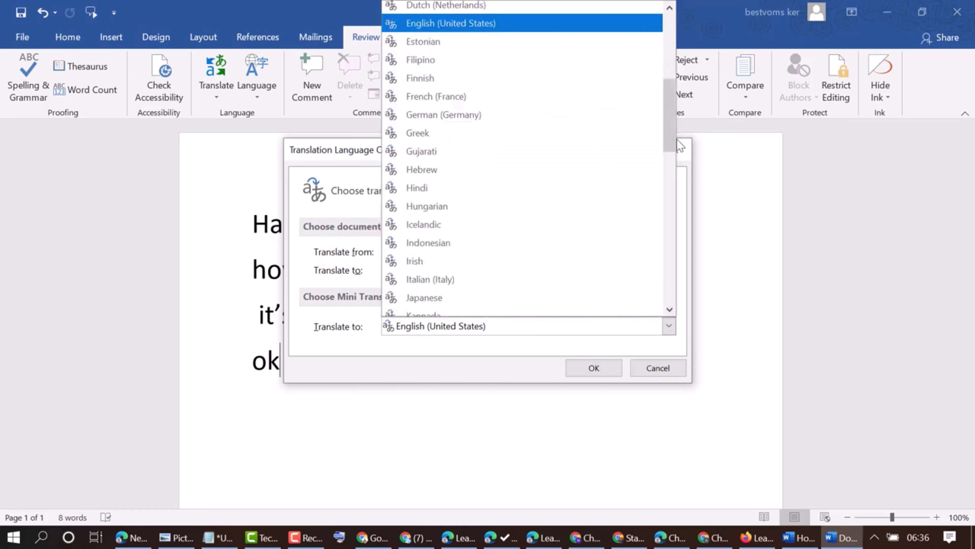
left_click_drag(670, 134, 639, 323)
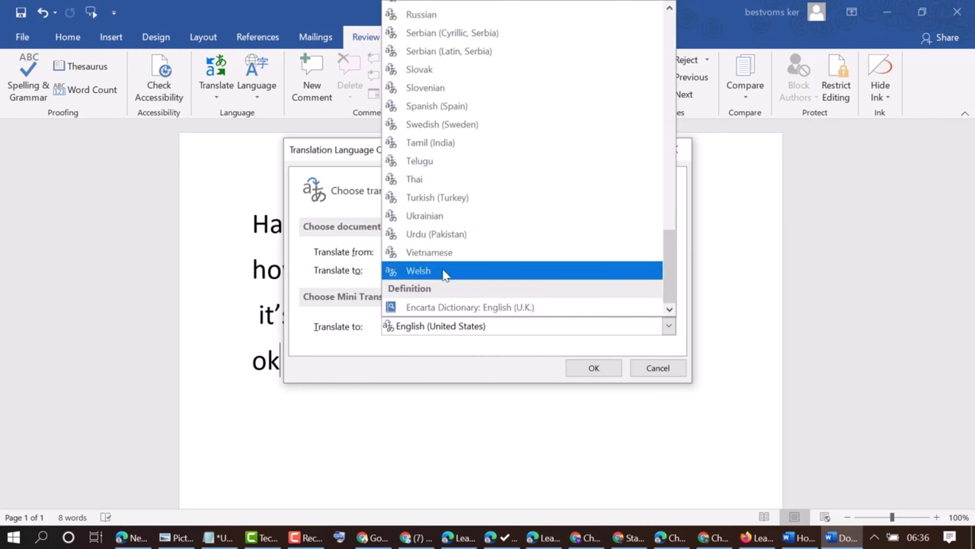
left_click(422, 235)
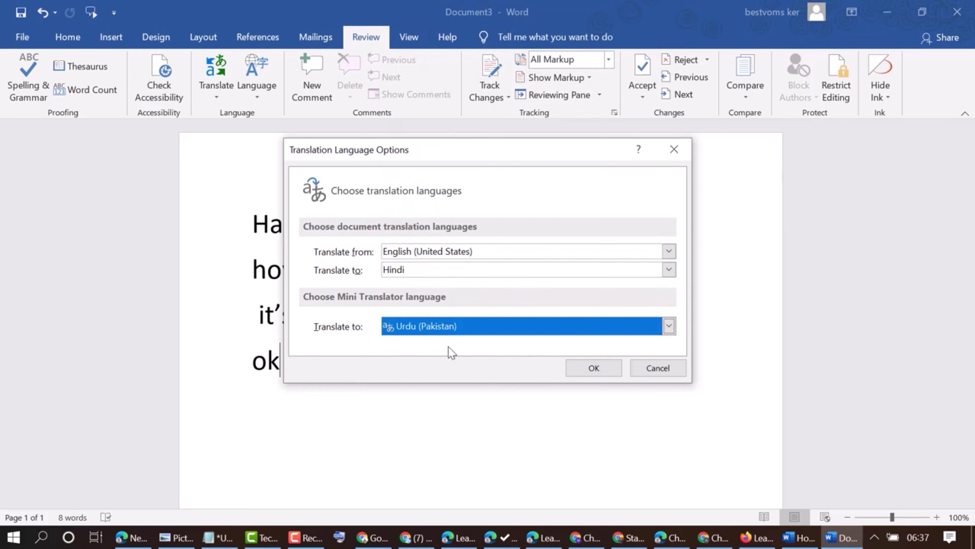
left_click(595, 368)
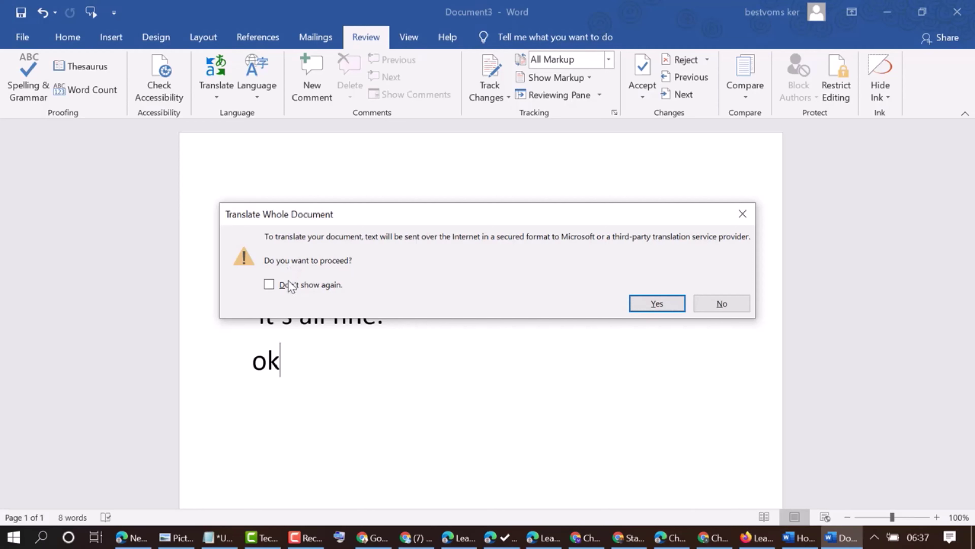
Confirm sending Document3 over the Internet for its Hindi translation.
left_click(673, 305)
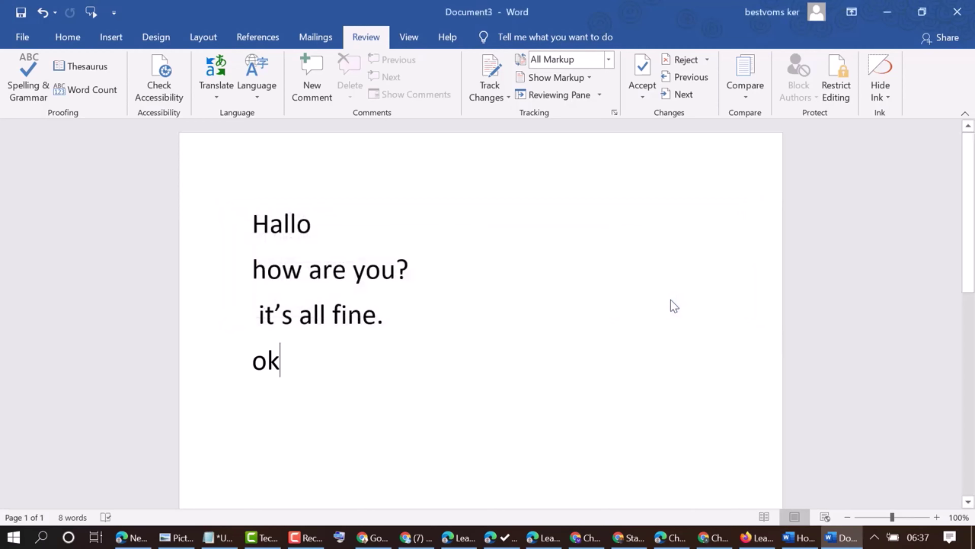